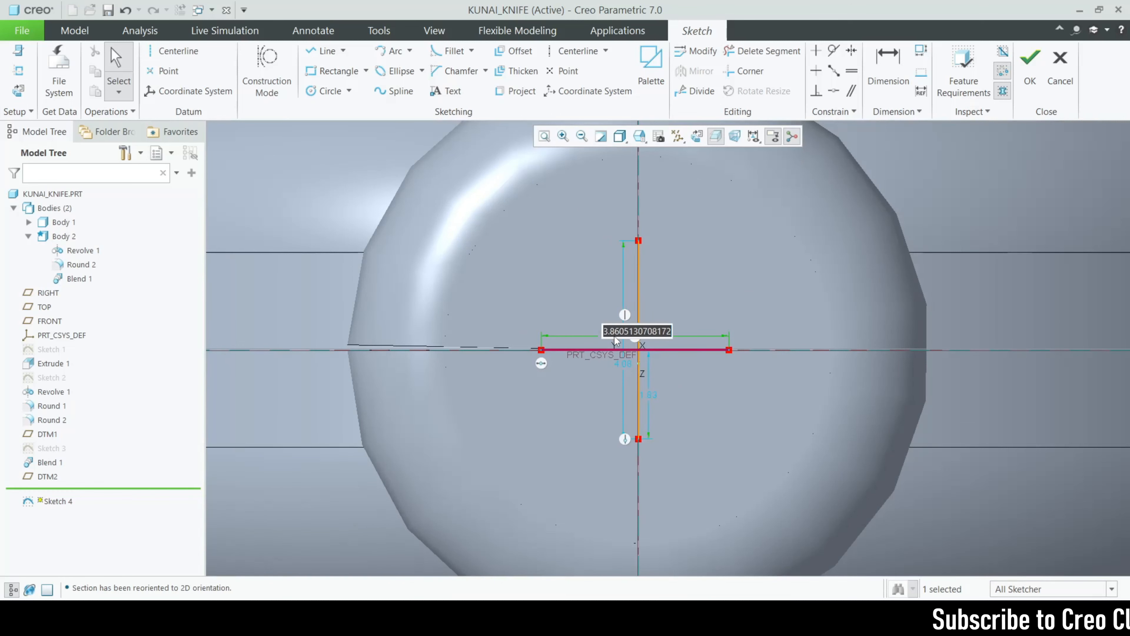
Step: Set the horizontal line's length to 8, the vertical line's length to 4 and its lower end's distance from the horizontal axis to 2
type("8")
key("Return")
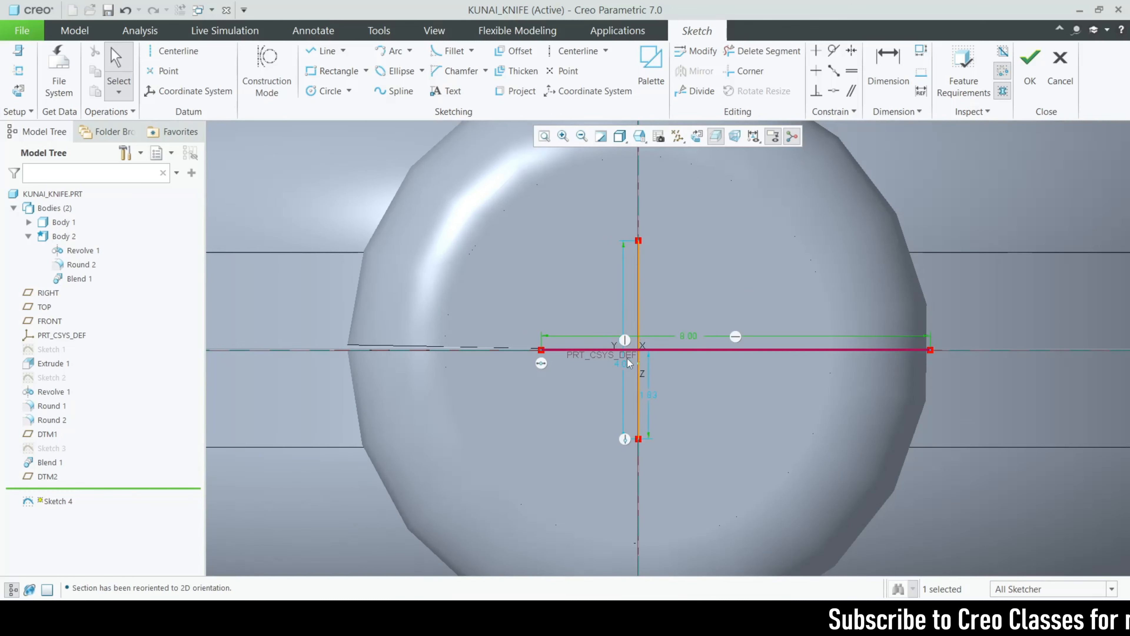
double_click(627, 362)
type("4")
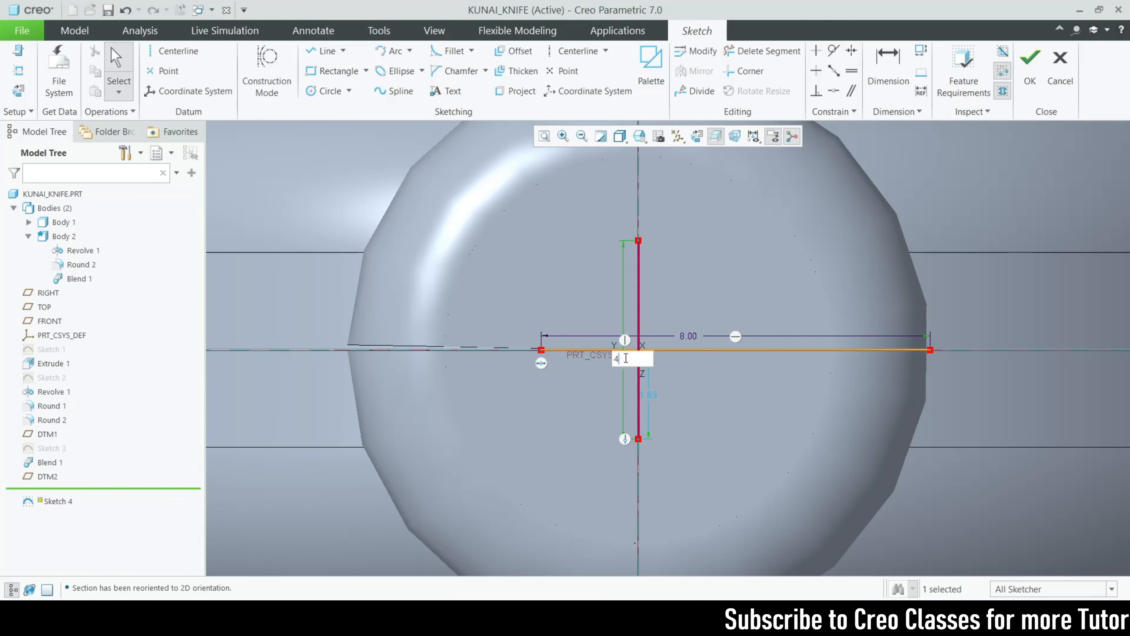
double_click(650, 395)
type("2")
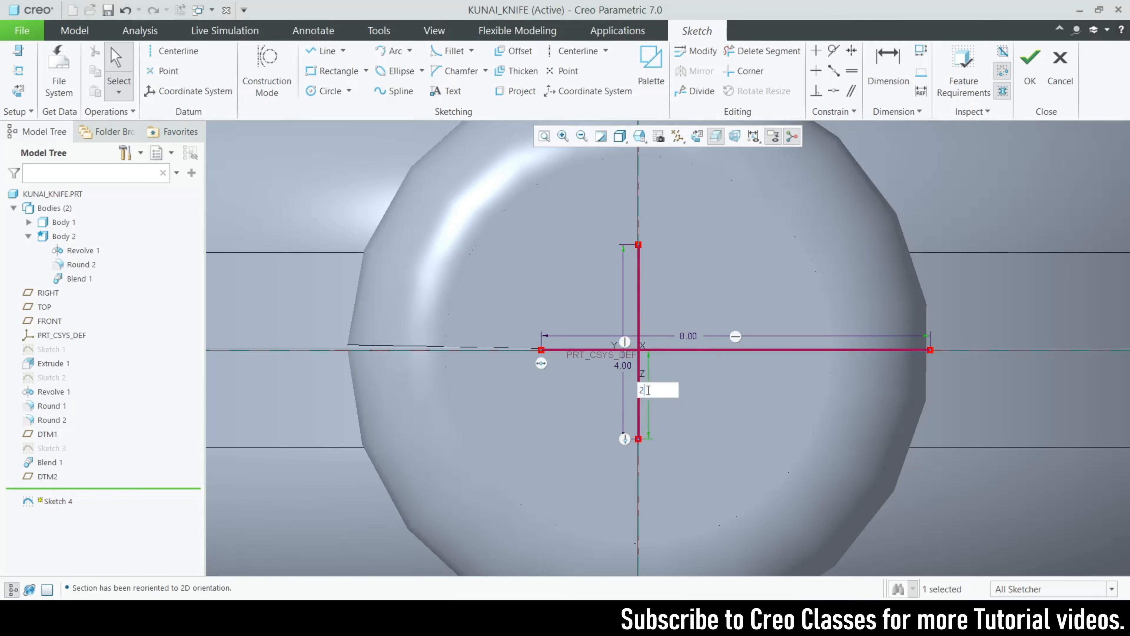
key("Return")
Step: Dimension the horizontal line's left endpoint 4 from the vertical axis, deleting the conflicting MidPoint constraint
left_click(879, 87)
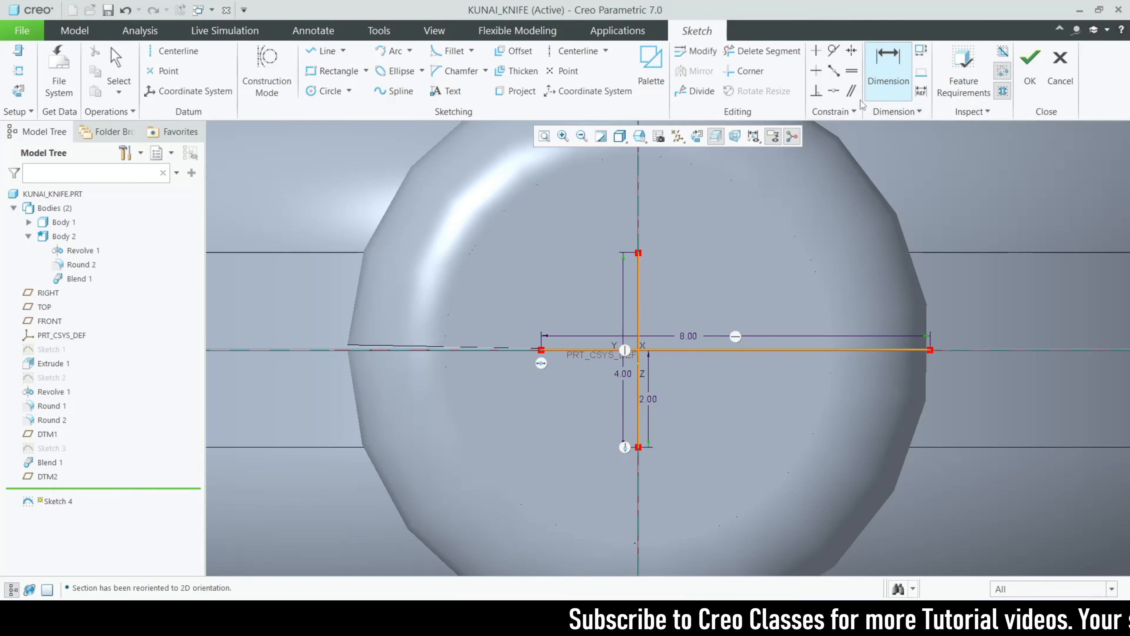
left_click(543, 350)
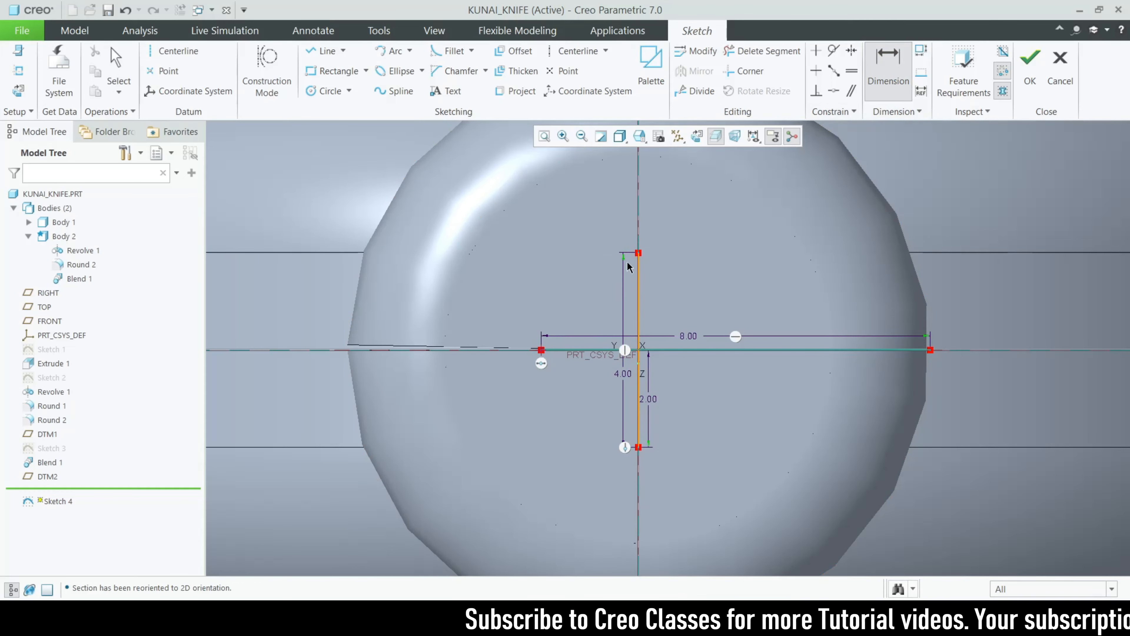
left_click(640, 207)
middle_click(607, 283)
left_click(973, 112)
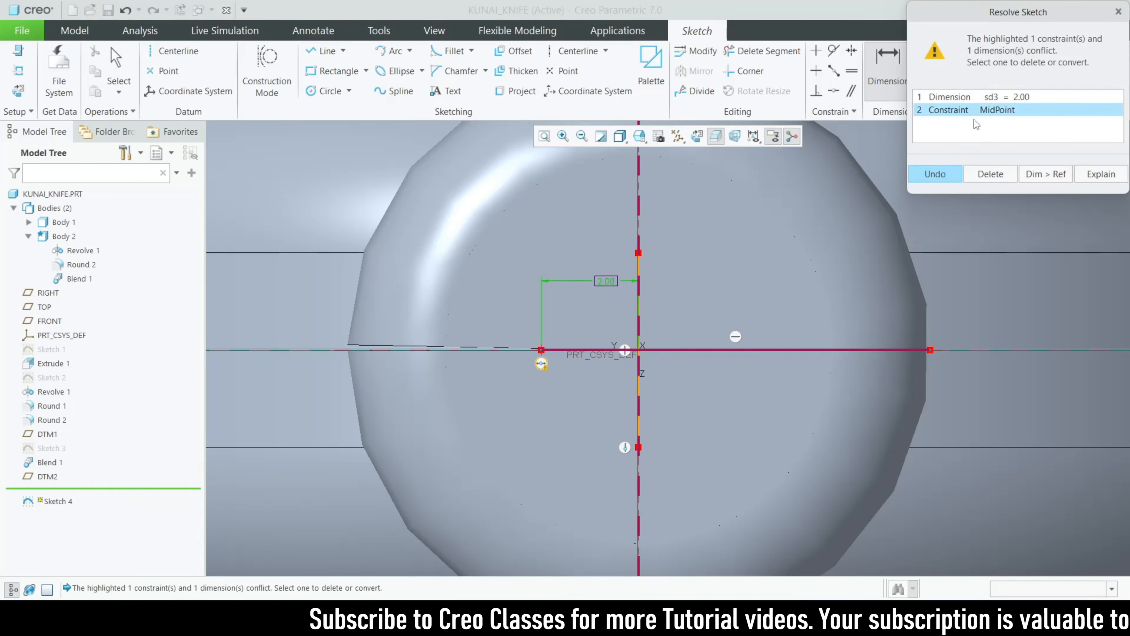
left_click(975, 176)
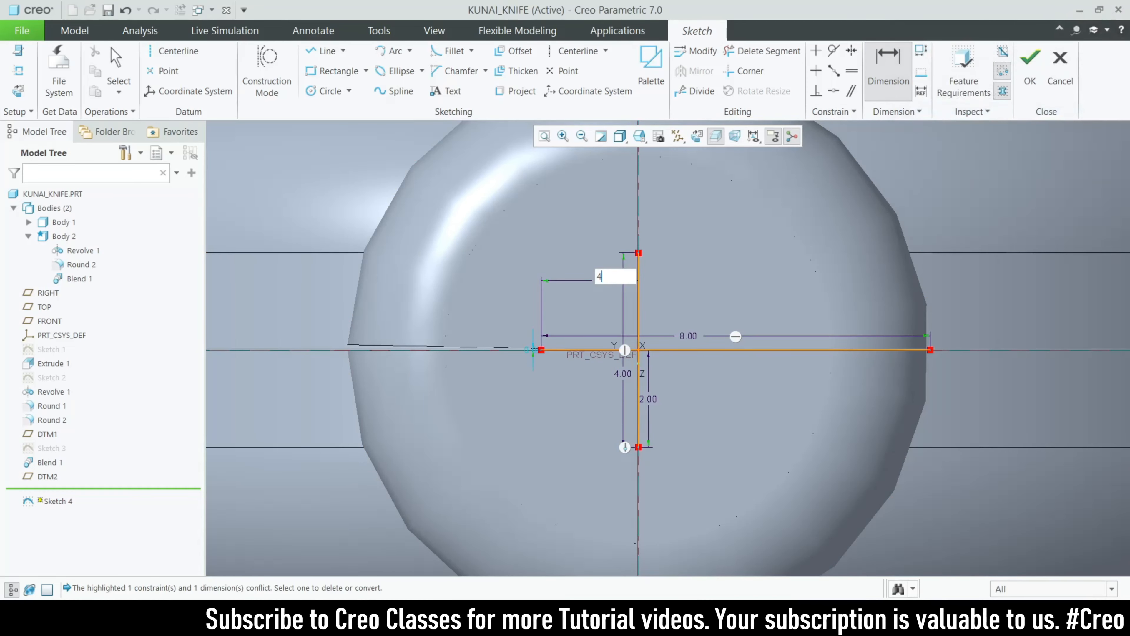
type("4")
key("Return")
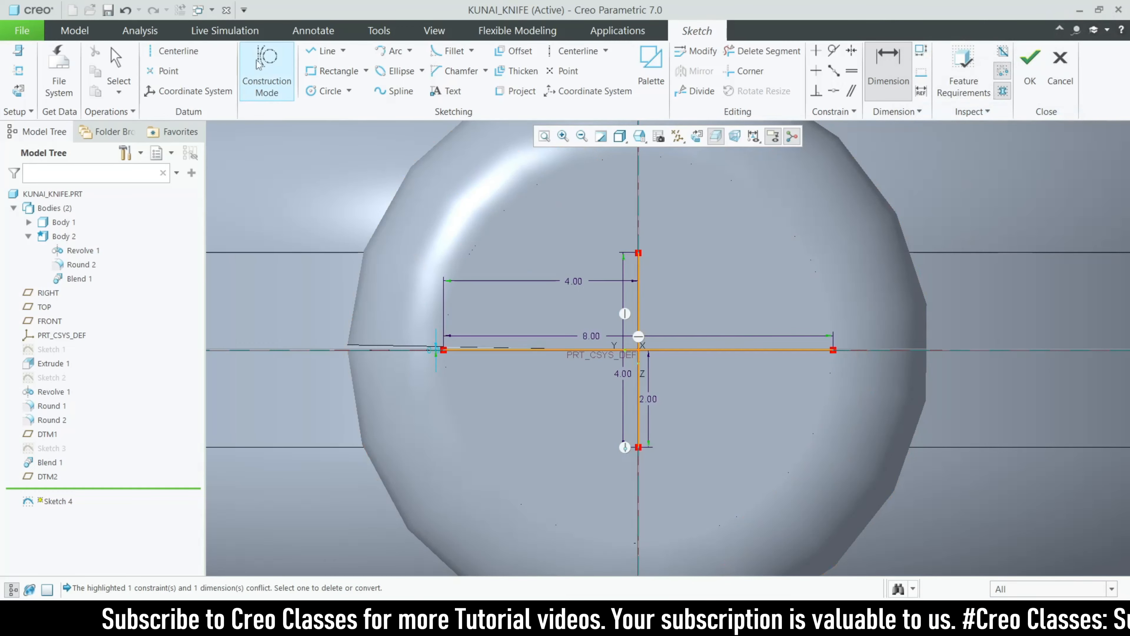
Step: Draw a closed diamond of four lines connecting the endpoints of the crossed horizontal and vertical lines
left_click(322, 50)
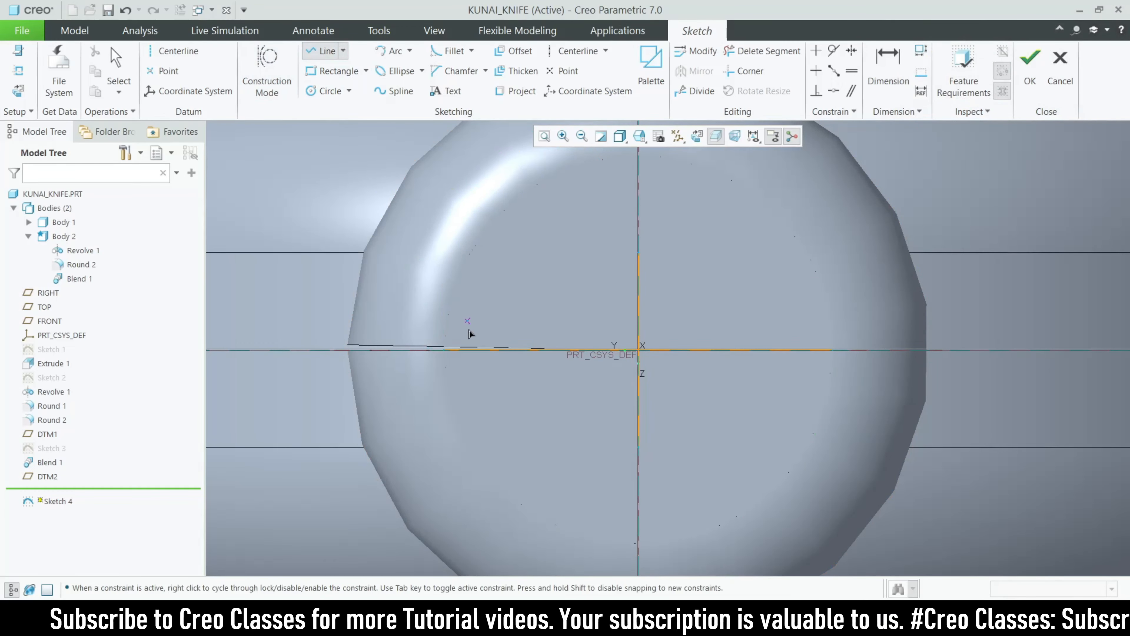
left_click(444, 348)
left_click(639, 254)
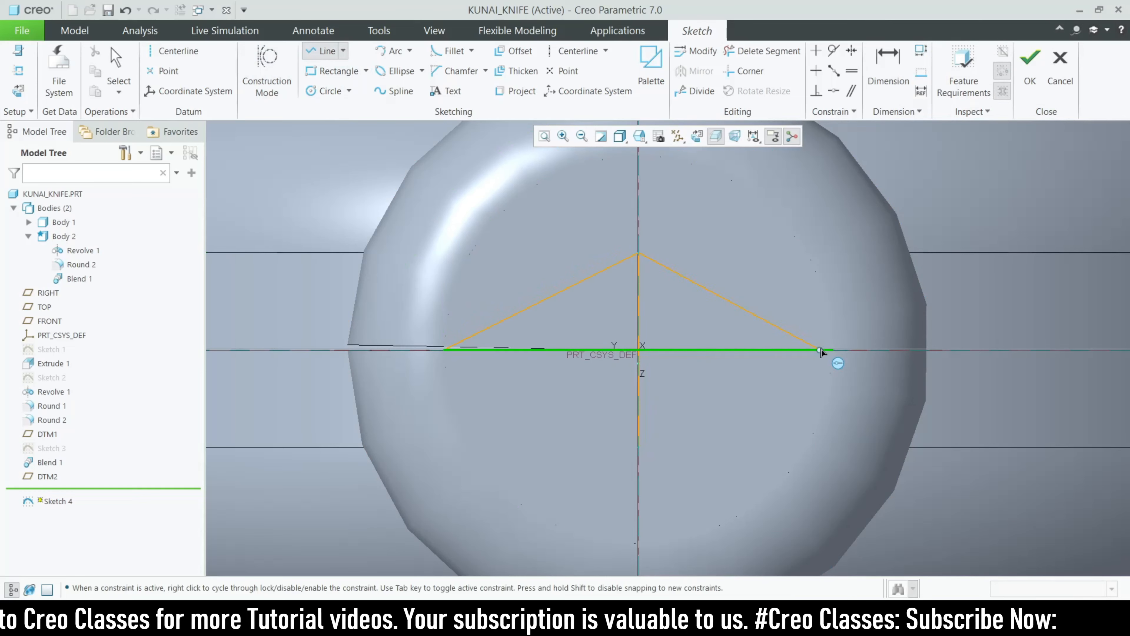
left_click(832, 349)
left_click(639, 446)
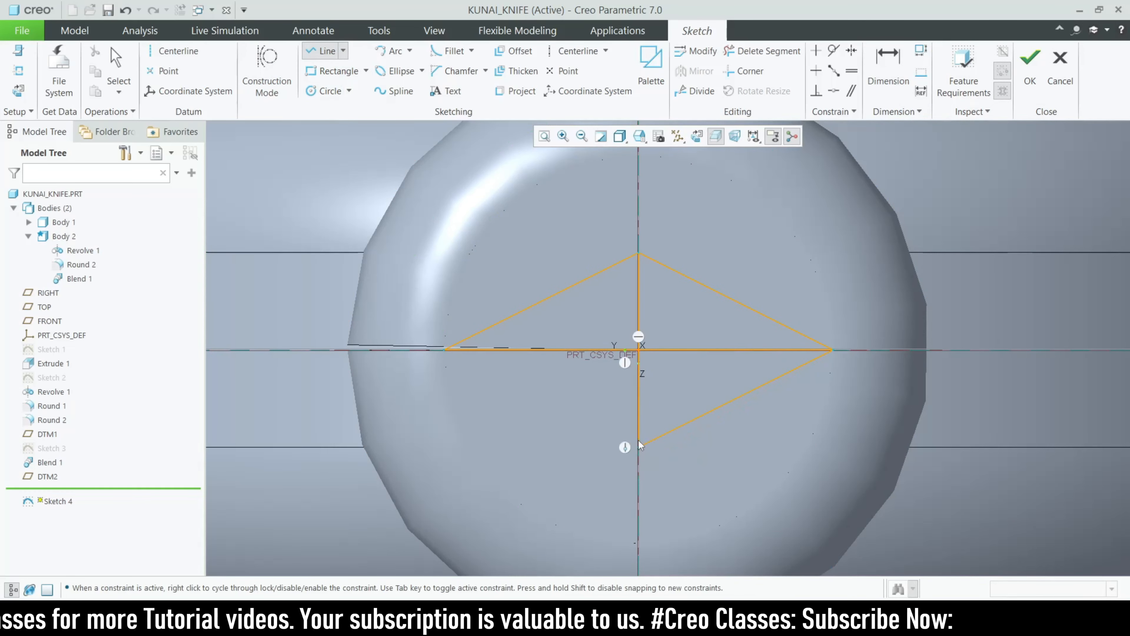
left_click(444, 349)
left_click(442, 351)
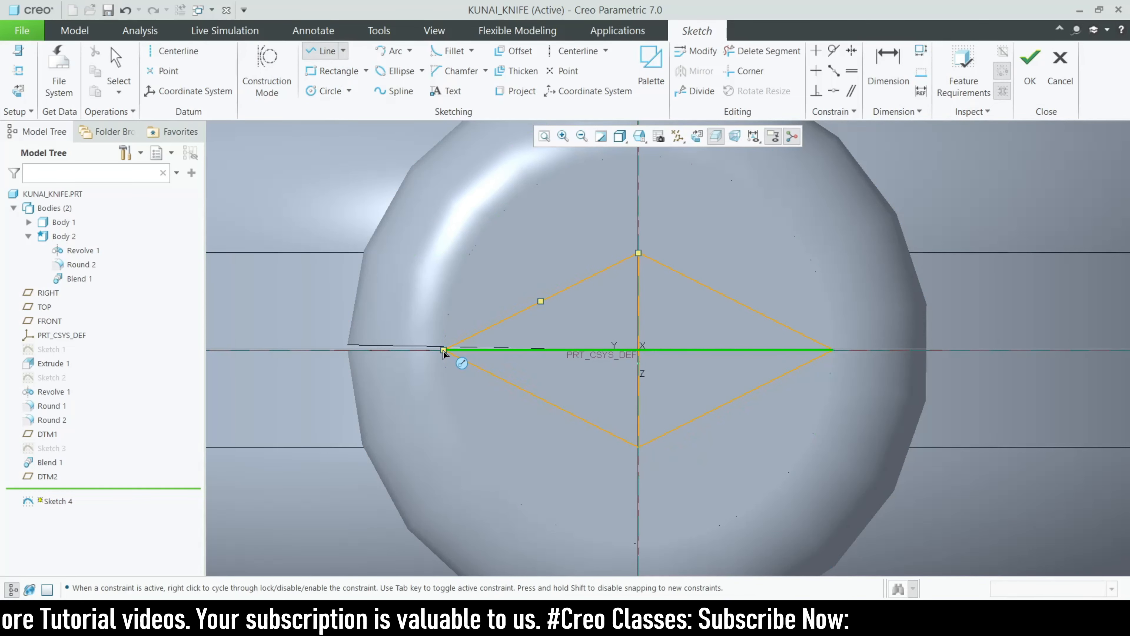
middle_click(630, 234)
Step: Trim away the crossed lines inside the diamond with Delete Segment and finish the sketch
left_click(755, 49)
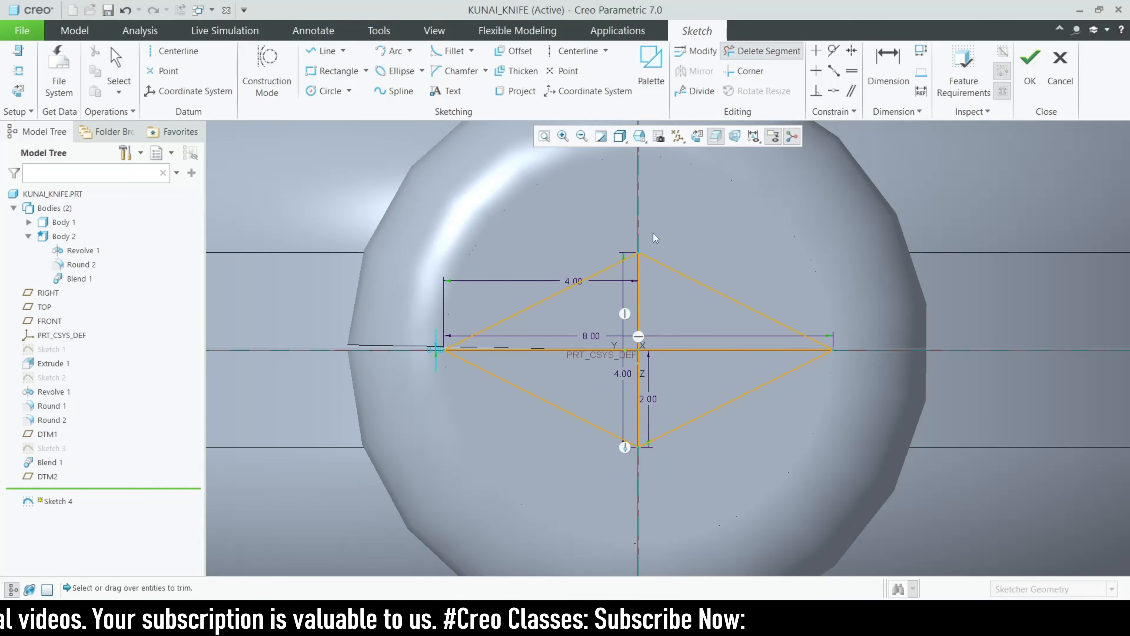
left_click_drag(624, 387, 625, 387)
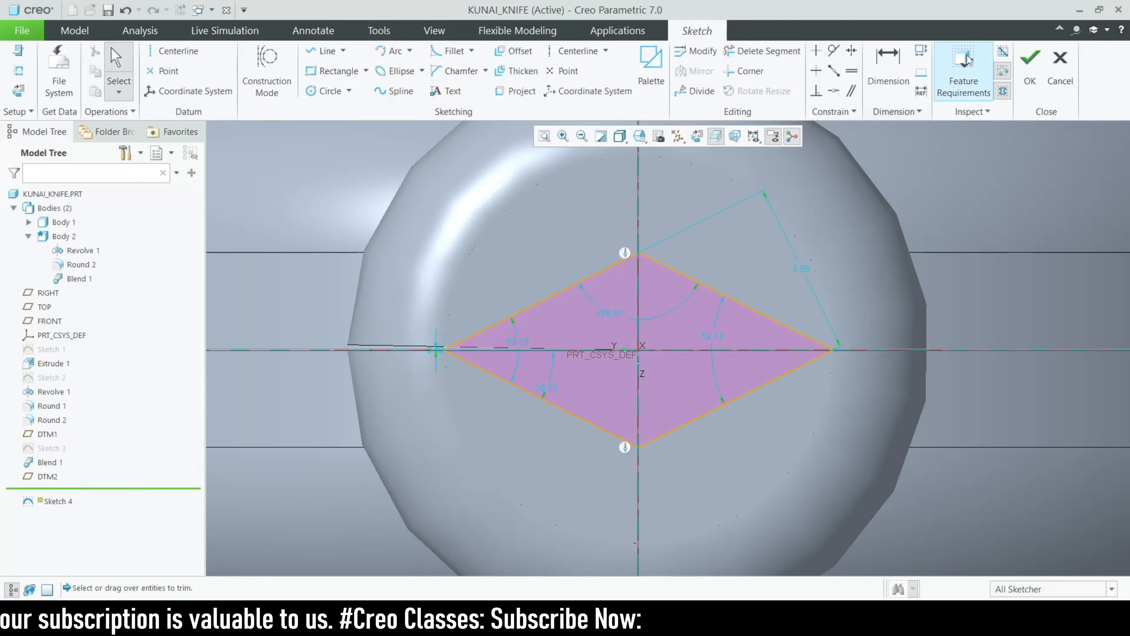
left_click(1030, 67)
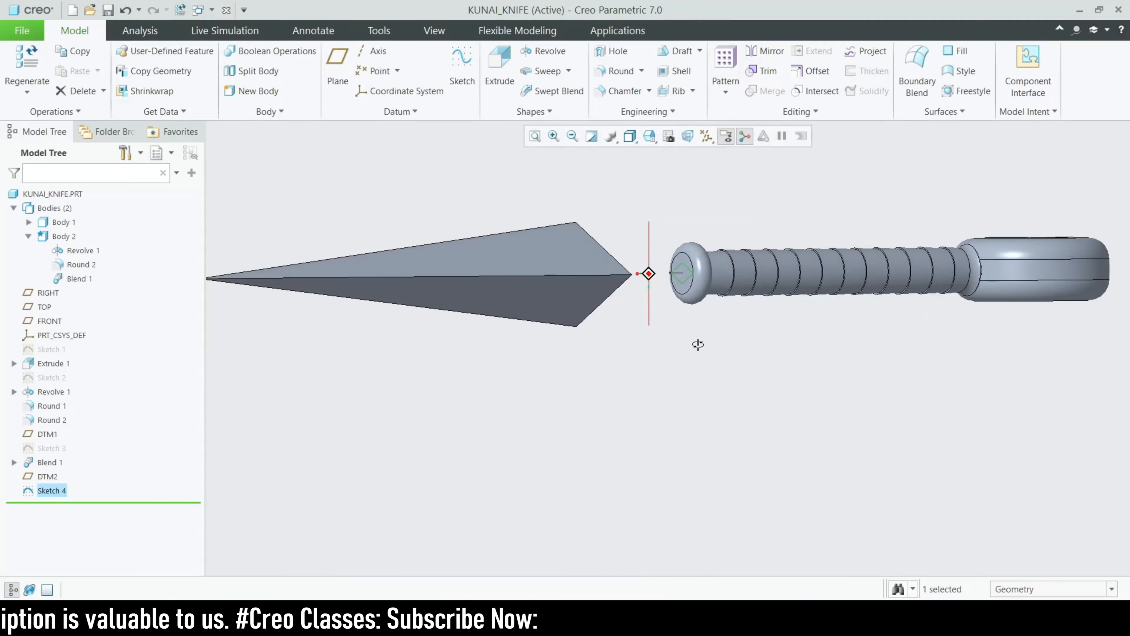
Step: Start a solid Blend with sketched sections and use the diamond sketch on the handle's end face as Section 1
scroll(678, 284, "up", 3)
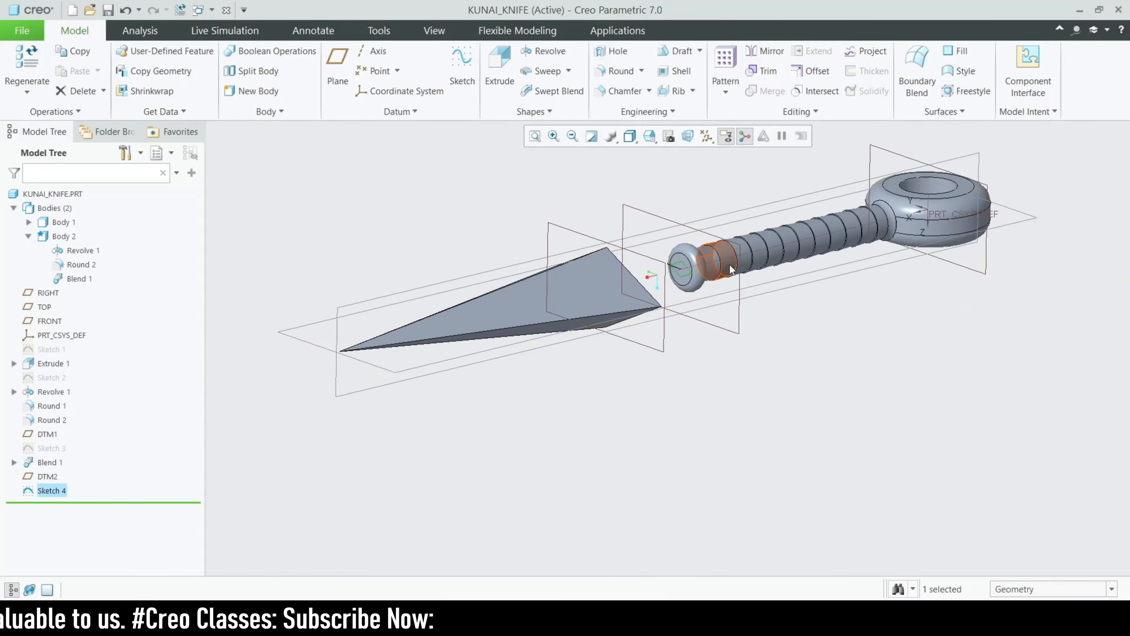
left_click(415, 185)
left_click(534, 111)
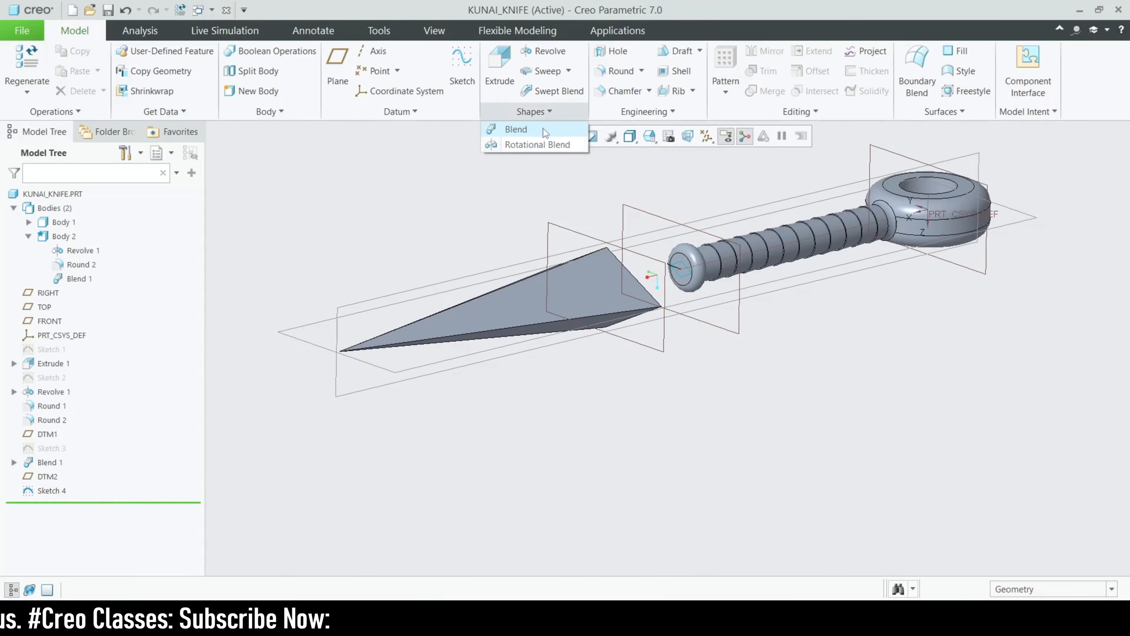
left_click(543, 128)
scroll(671, 268, "down", 4)
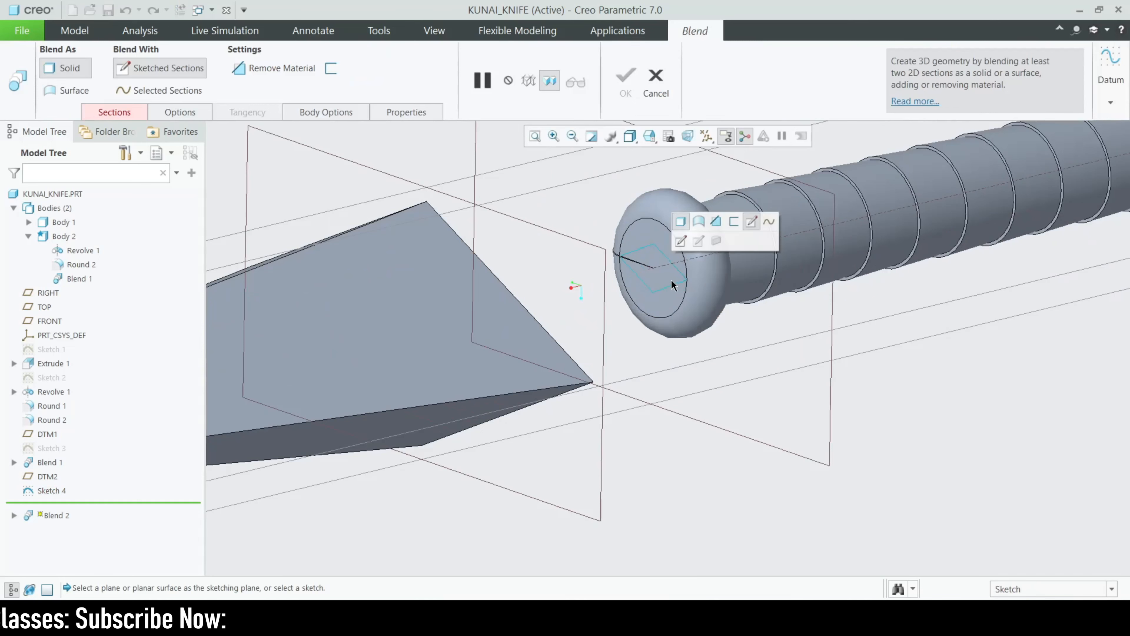
left_click(674, 281)
Step: Check the kunai drawing for the blade's base distance and set the second section's offset from Section 1 to 24
scroll(674, 282, "up", 4)
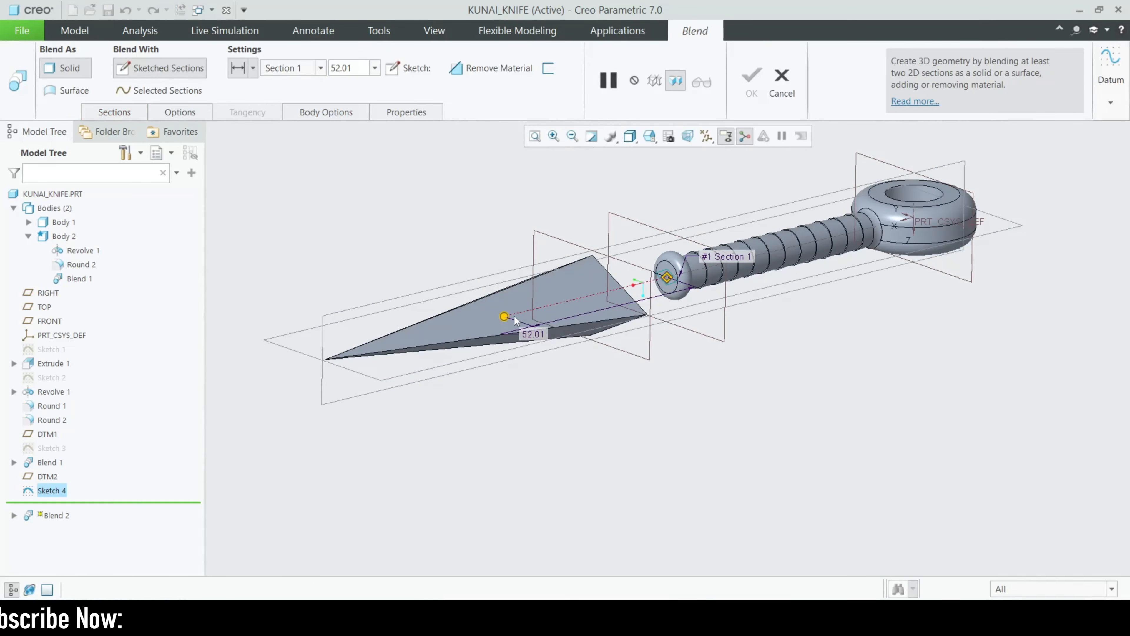
left_click_drag(504, 316, 604, 292)
key("alt+Tab")
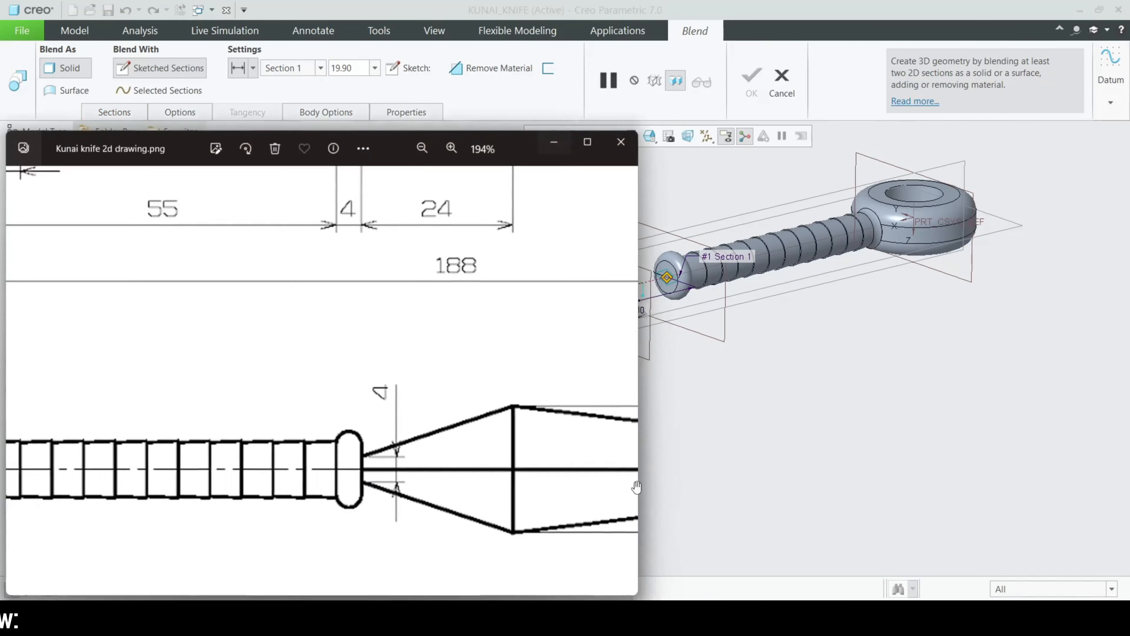
scroll(434, 364, "down", 5)
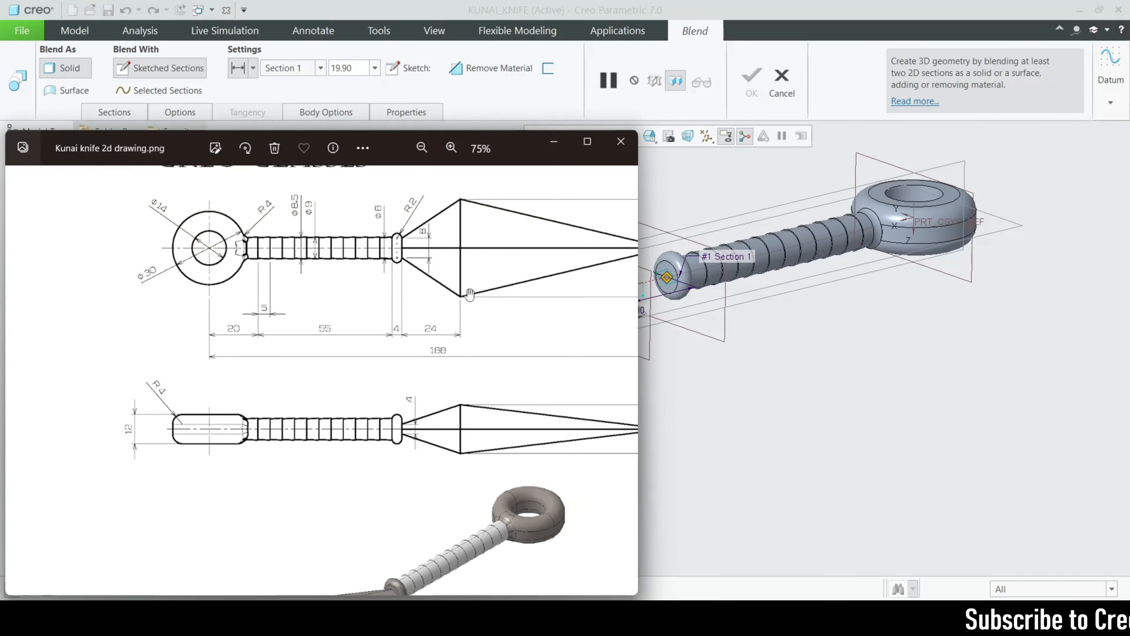
left_click(555, 149)
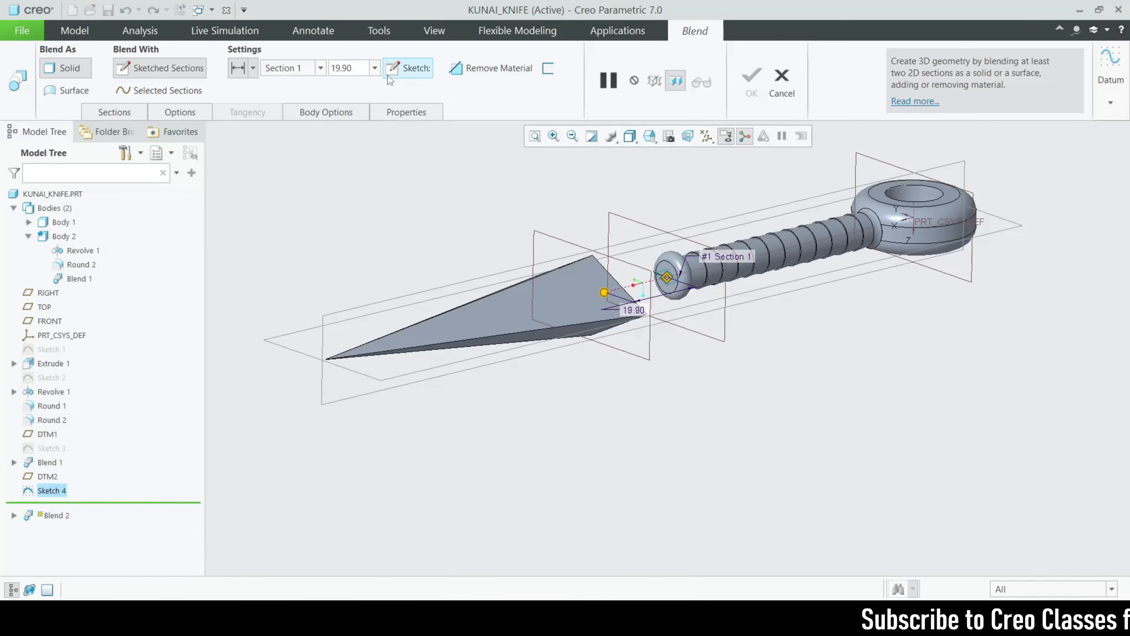
double_click(365, 69)
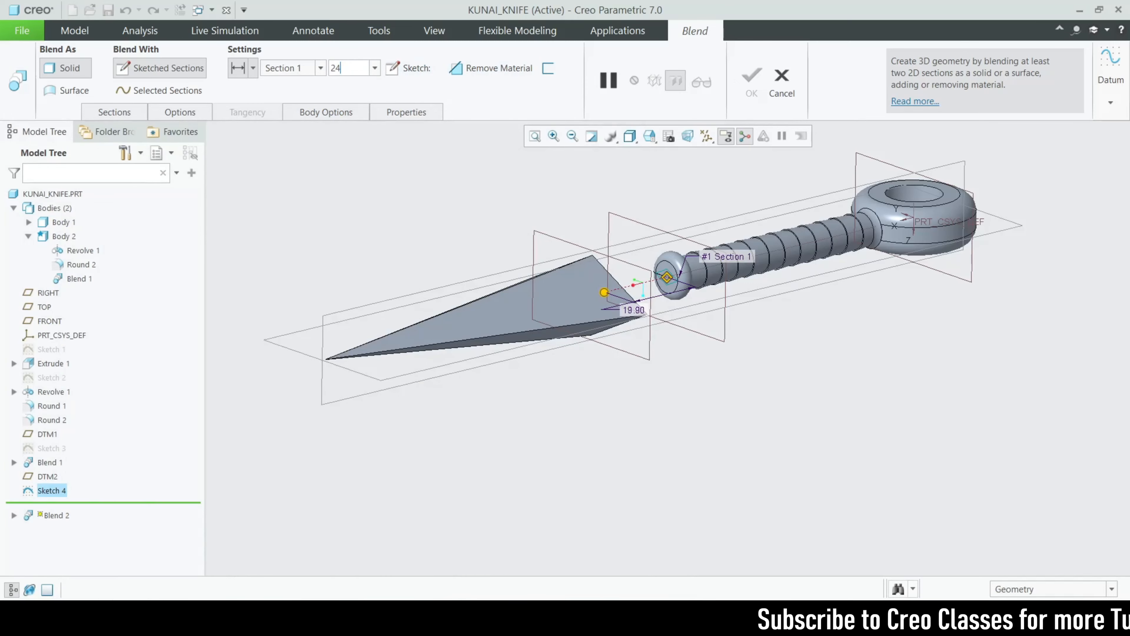
type("24")
key("Return")
Step: Open the sketch for the blend's second section and inspect the blade's wide diamond base from several angles
scroll(659, 291, "up", 3)
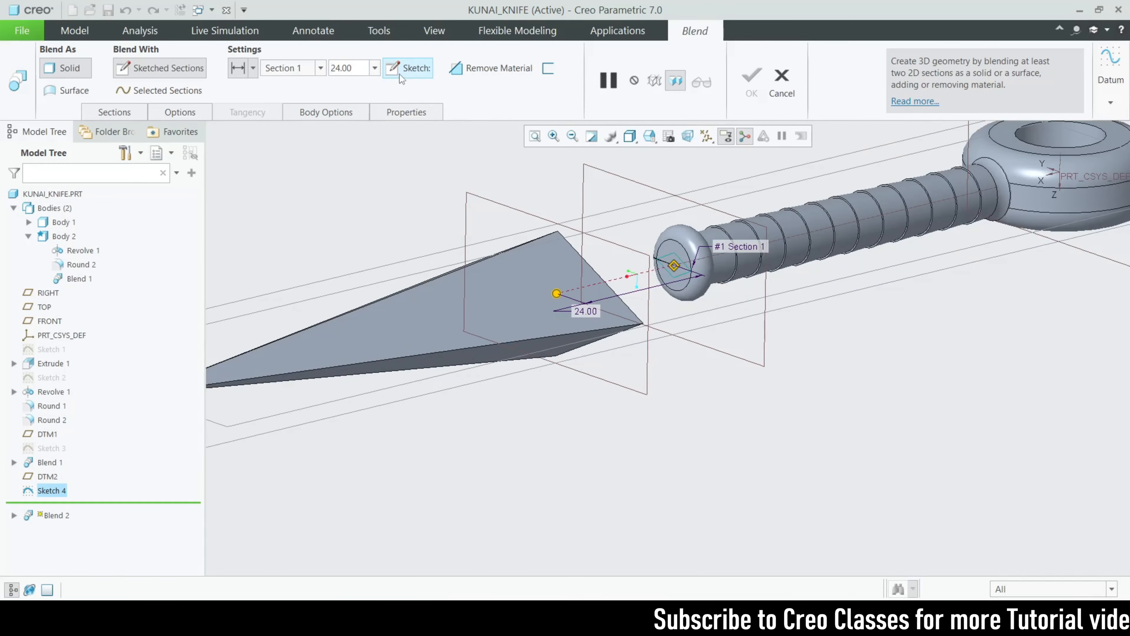
left_click(399, 72)
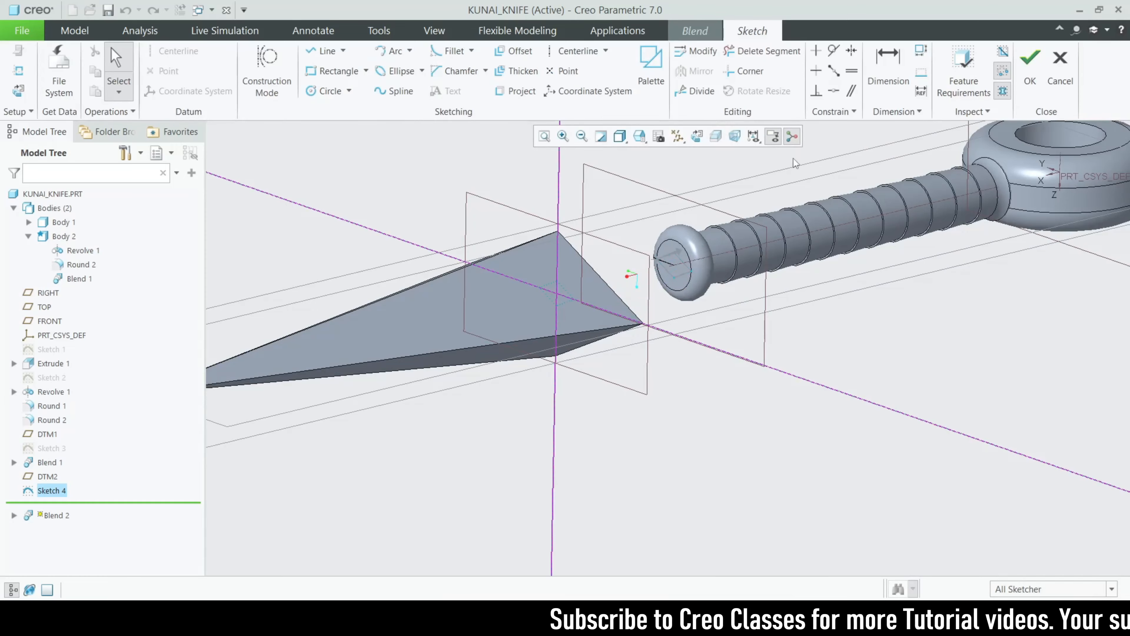
left_click(698, 137)
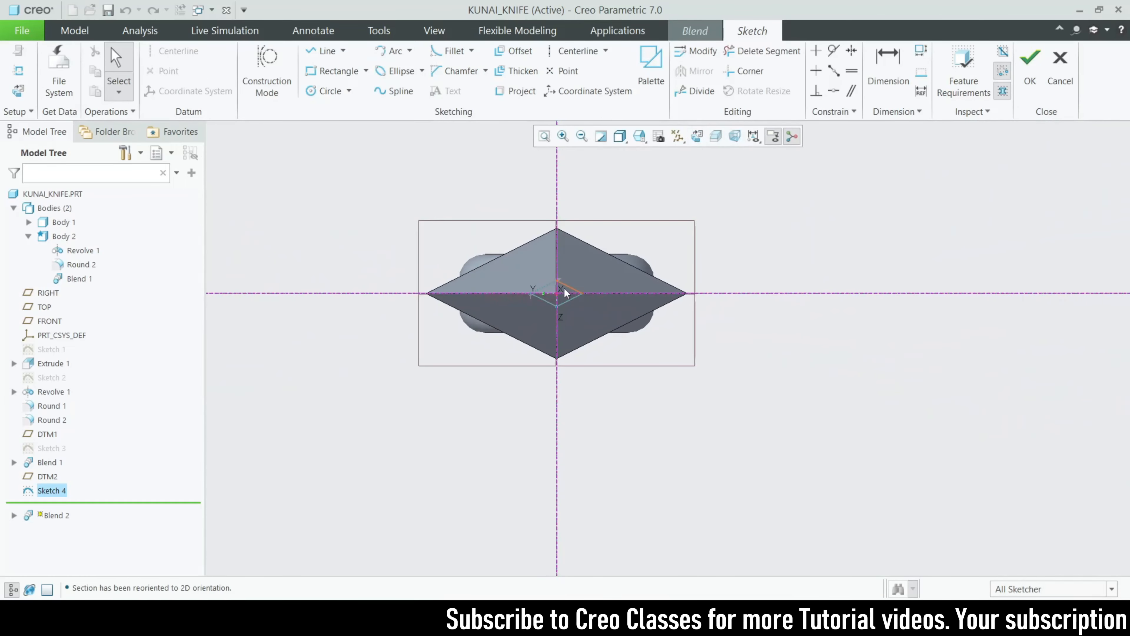
scroll(551, 280, "up", 2)
middle_click_drag(595, 264, 567, 280)
scroll(565, 279, "up", 4)
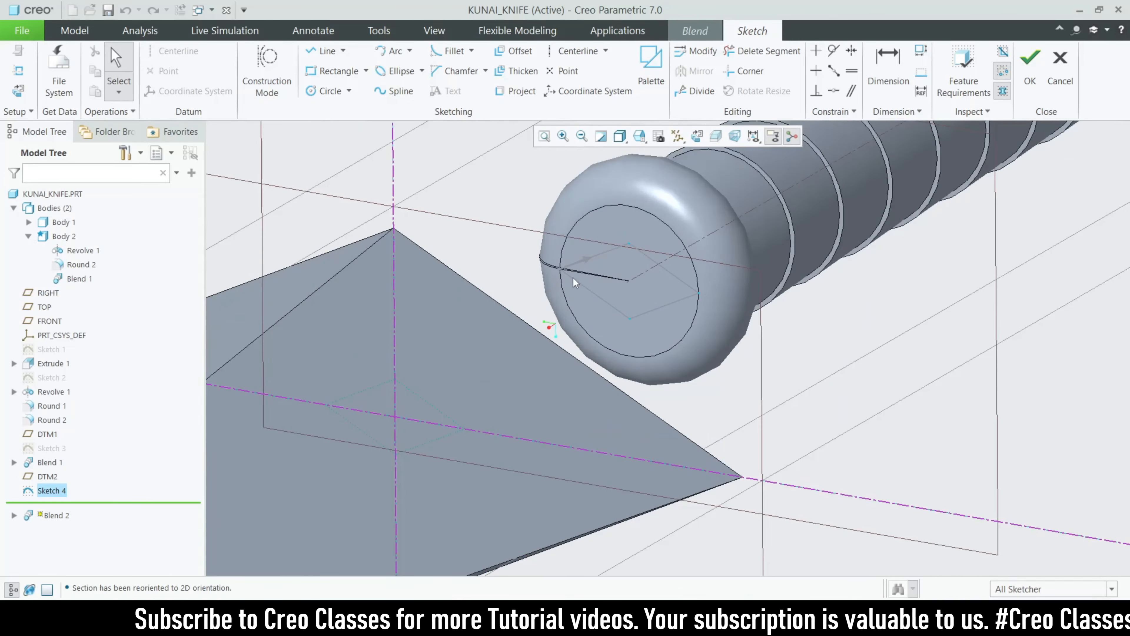
scroll(590, 280, "down", 4)
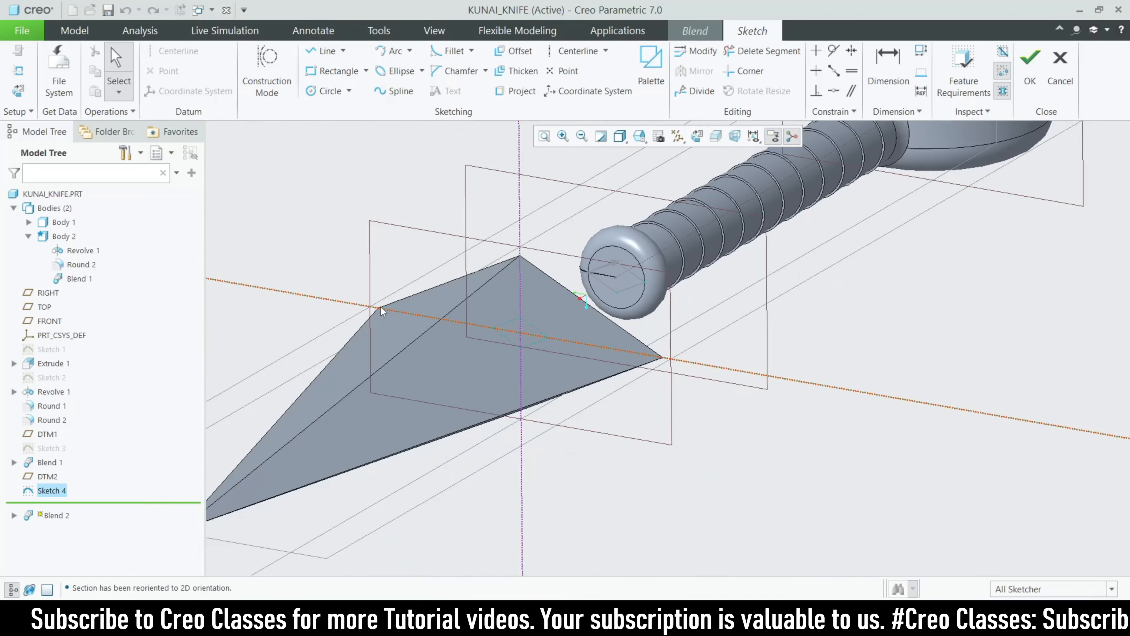
scroll(380, 306, "up", 1)
Step: Trace the blade's wide diamond base with four lines snapped to its corners and finish the second section's sketch
left_click(324, 51)
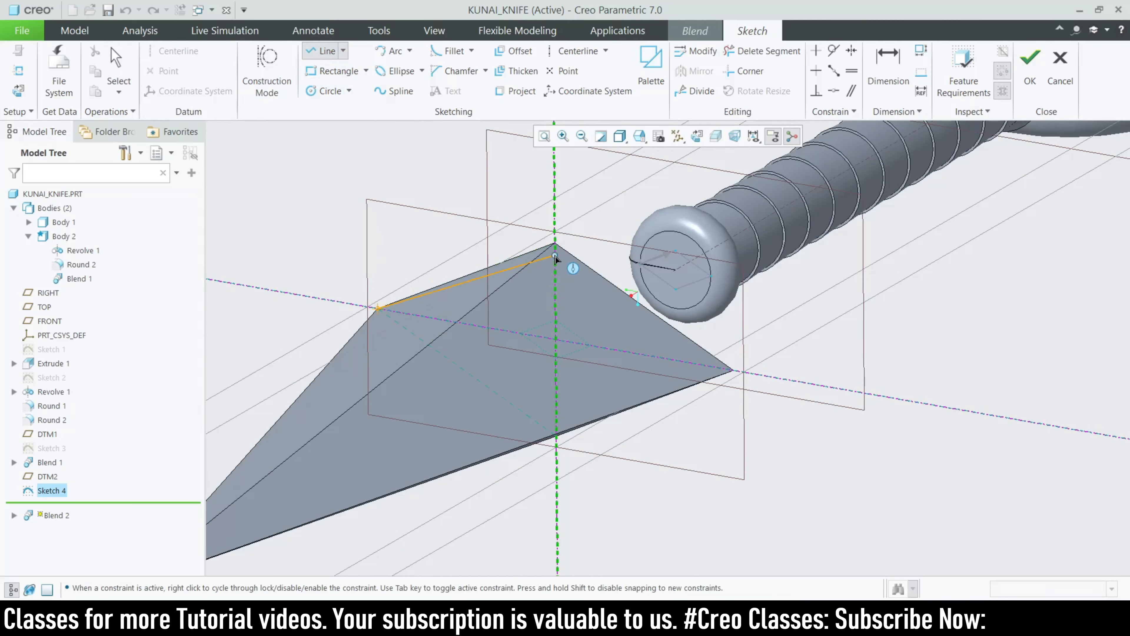
left_click(555, 245)
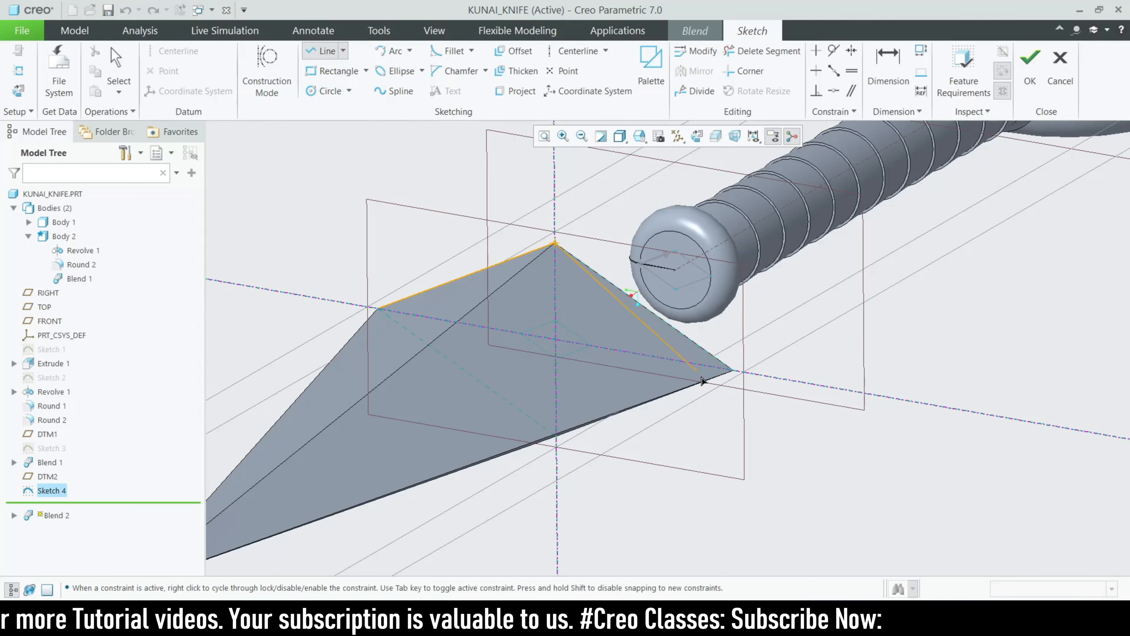
scroll(726, 376, "down", 4)
middle_click_drag(733, 379, 672, 356)
scroll(671, 359, "up", 5)
left_click(678, 357)
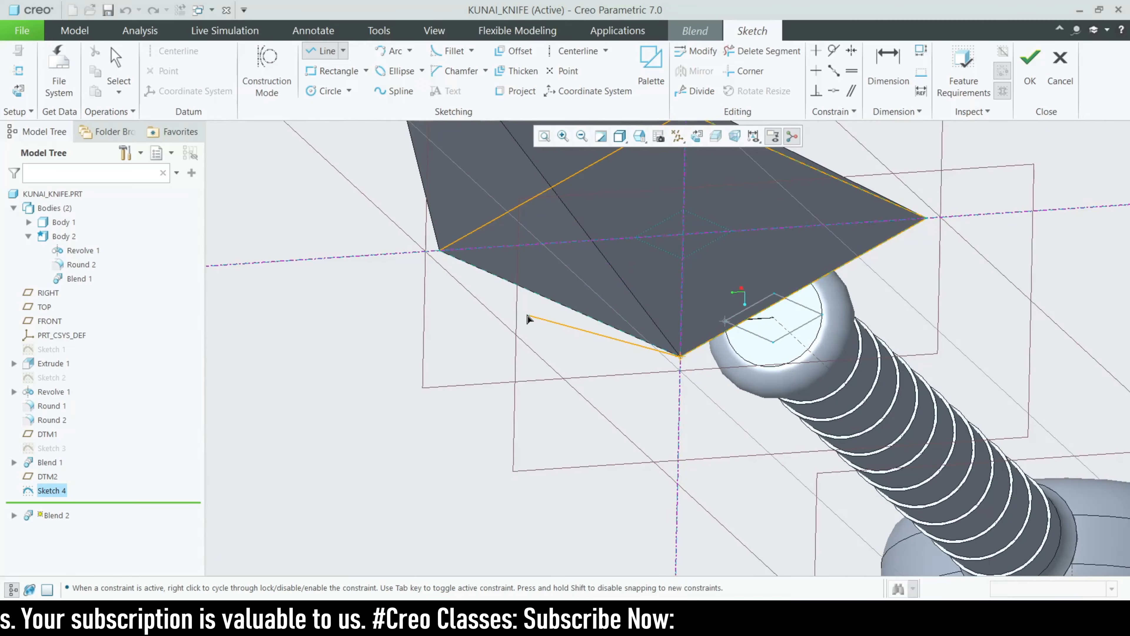
left_click(440, 252)
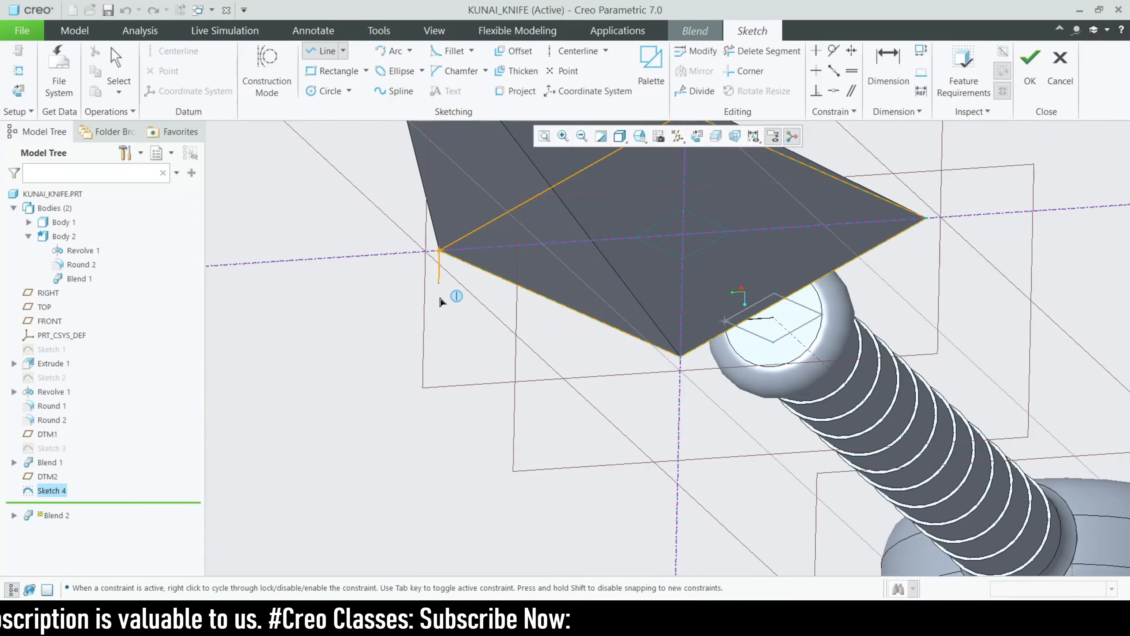
middle_click(459, 289)
scroll(564, 384, "down", 3)
left_click(707, 356)
mouse_move(708, 356)
middle_mouse_down()
mouse_move(727, 394)
mouse_move(748, 391)
mouse_move(698, 312)
middle_mouse_up()
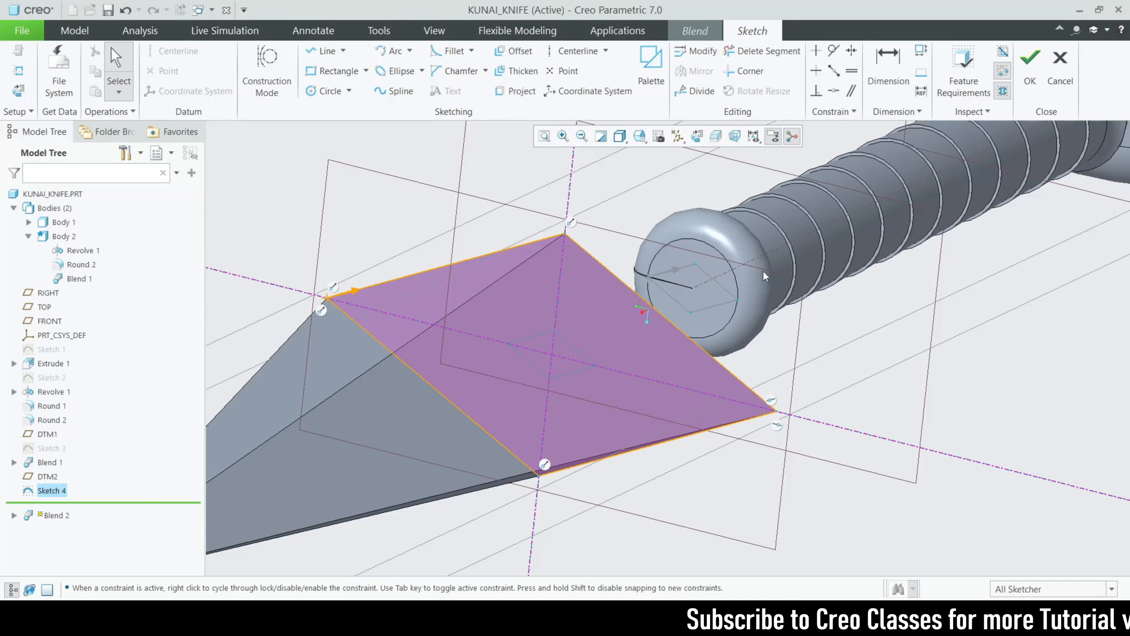
left_click(1029, 67)
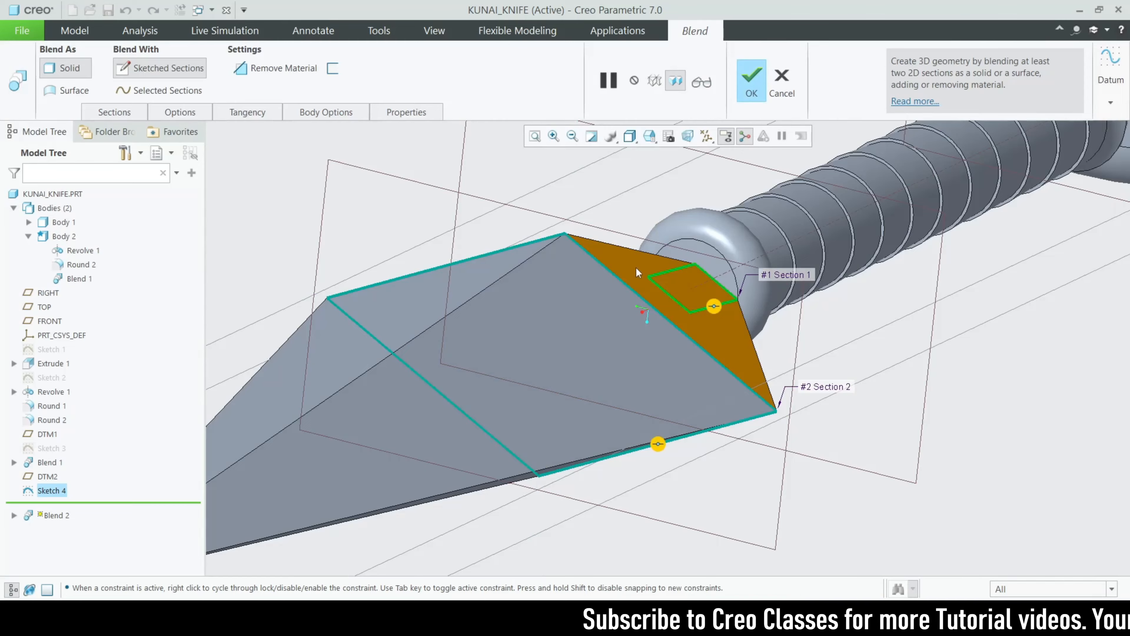
Step: Inspect the blend preview between the handle's end and the blade and accept the feature
scroll(636, 266, "down", 4)
middle_click_drag(702, 319, 674, 322)
left_click(753, 82)
scroll(663, 321, "up", 5)
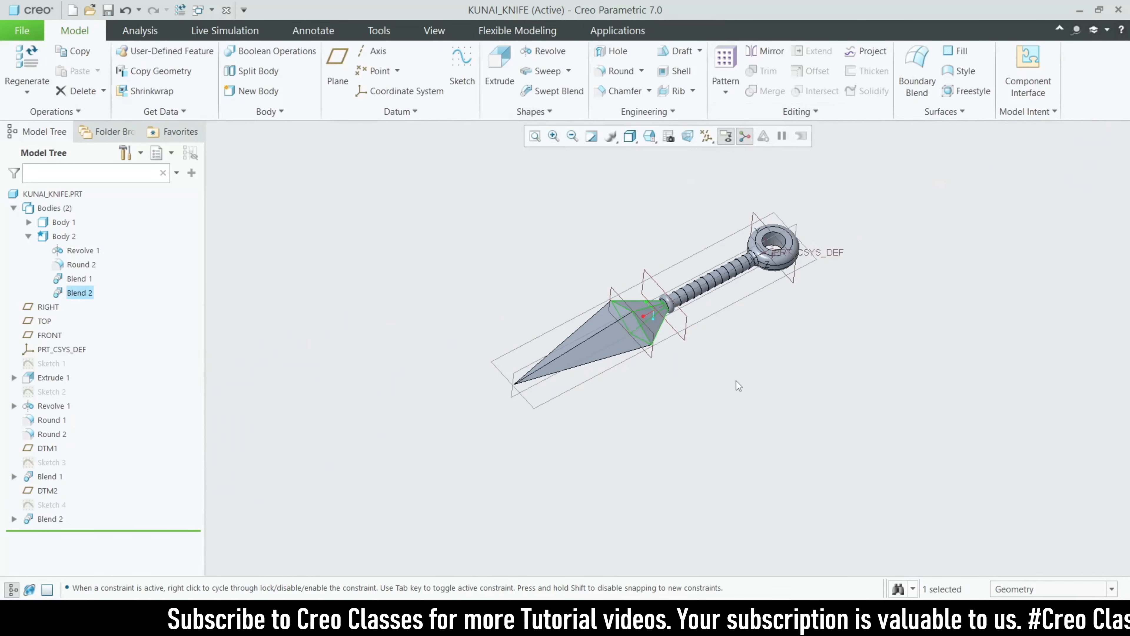
Step: Compare the finished kunai model with the 2D drawing's dimensioned views and shaded view
left_click(737, 385)
middle_click_drag(737, 385, 765, 394)
scroll(765, 394, "up", 4)
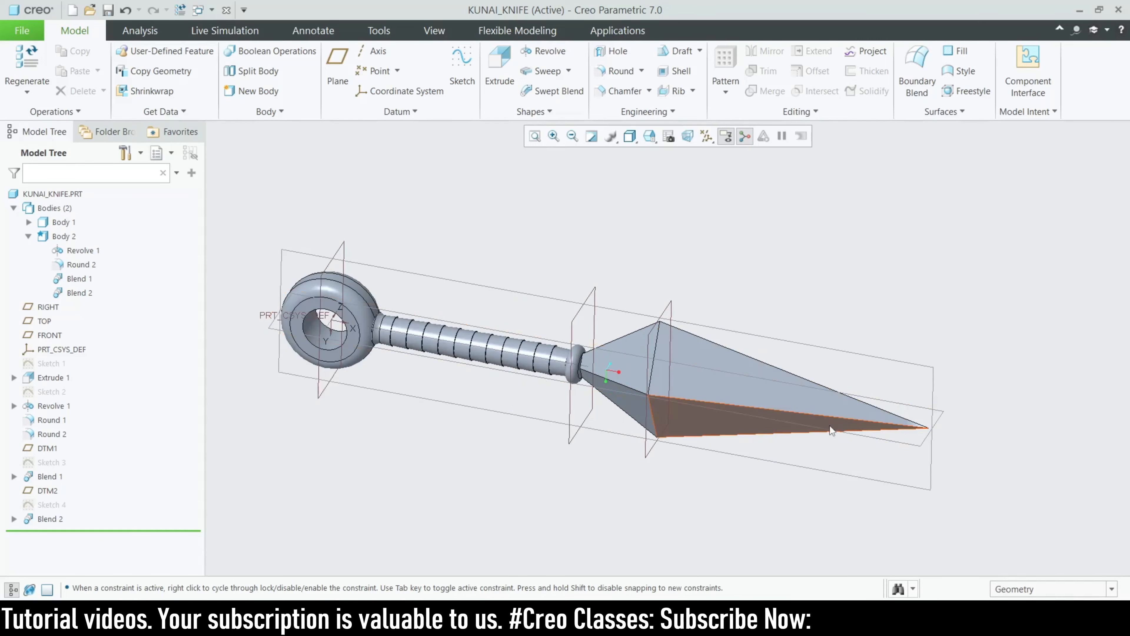
key("alt+Tab")
scroll(222, 443, "down", 3)
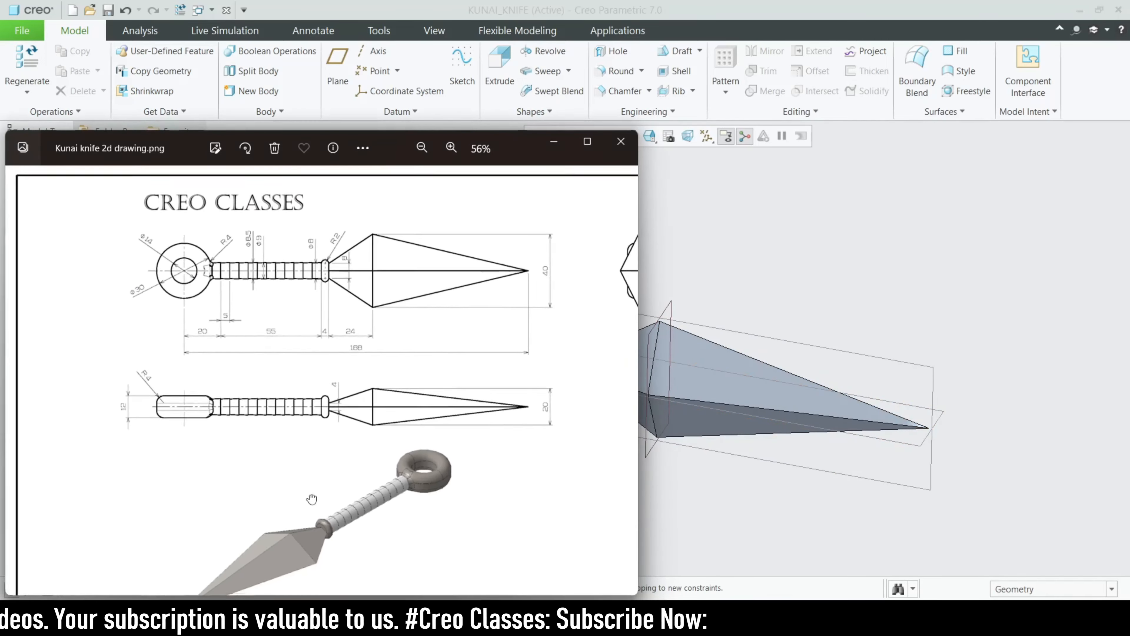
left_click_drag(312, 499, 338, 428)
scroll(256, 529, "up", 2)
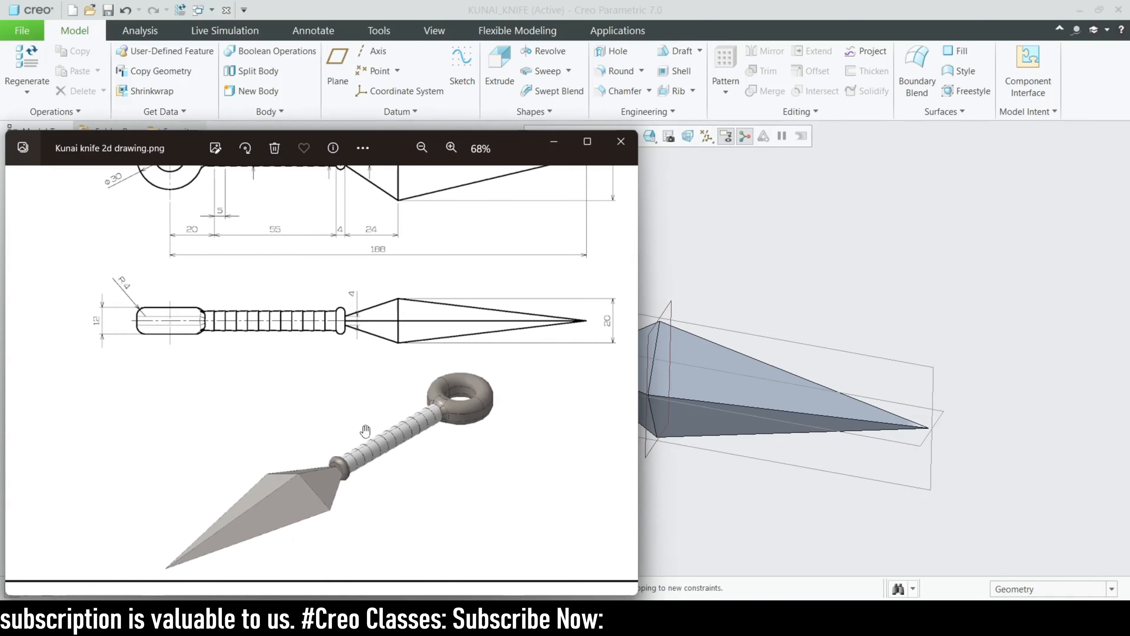
scroll(387, 361, "down", 3)
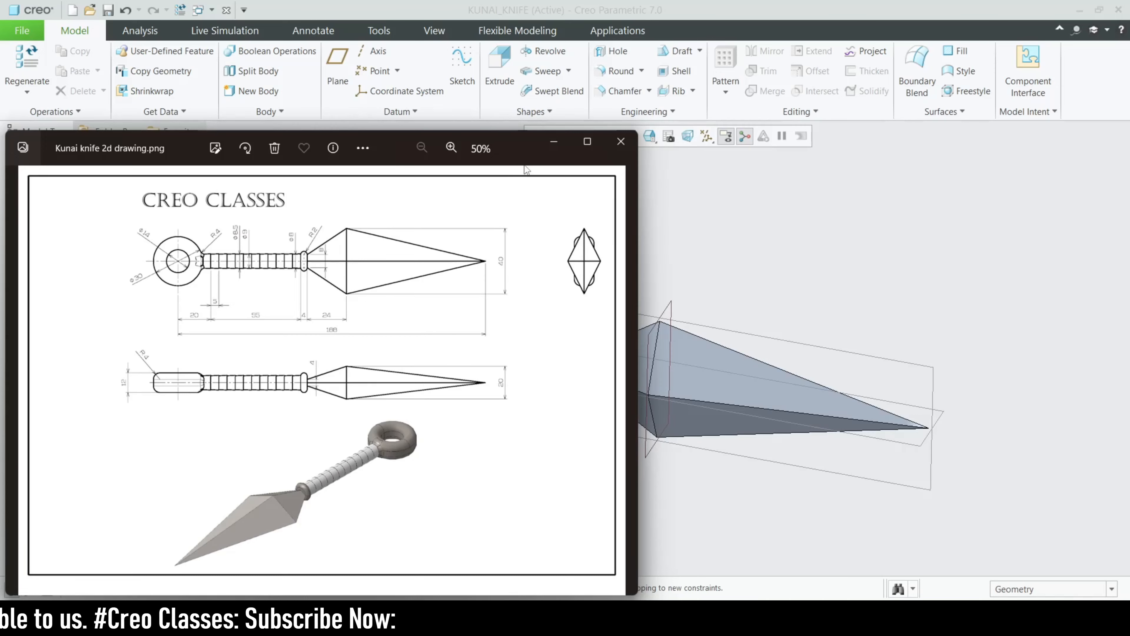
left_click(554, 141)
scroll(592, 381, "down", 3)
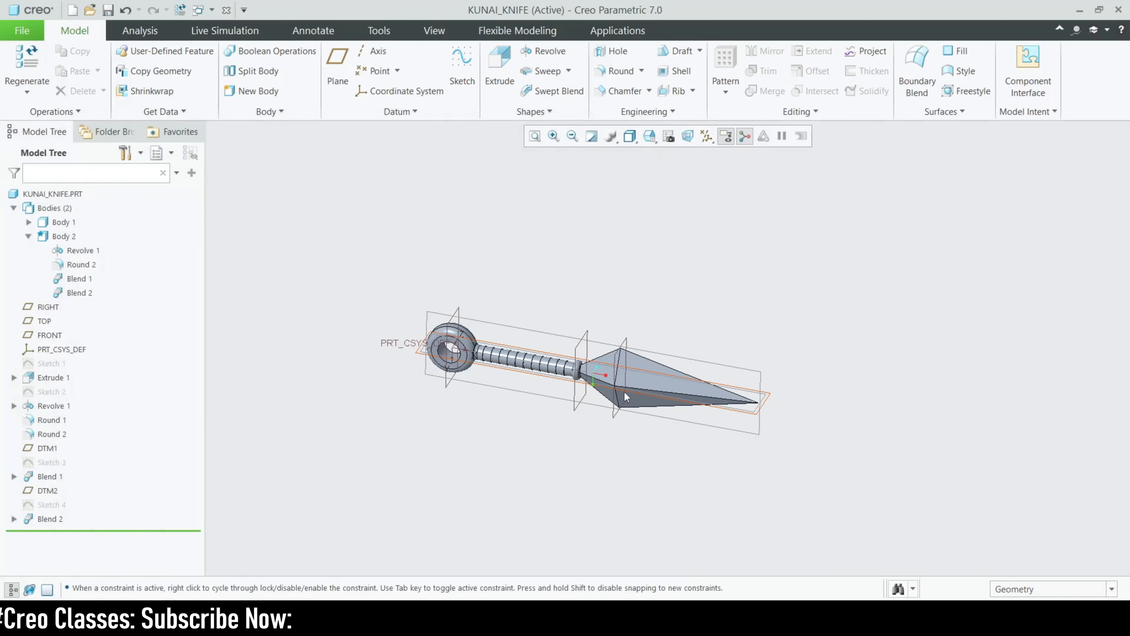
scroll(668, 400, "up", 2)
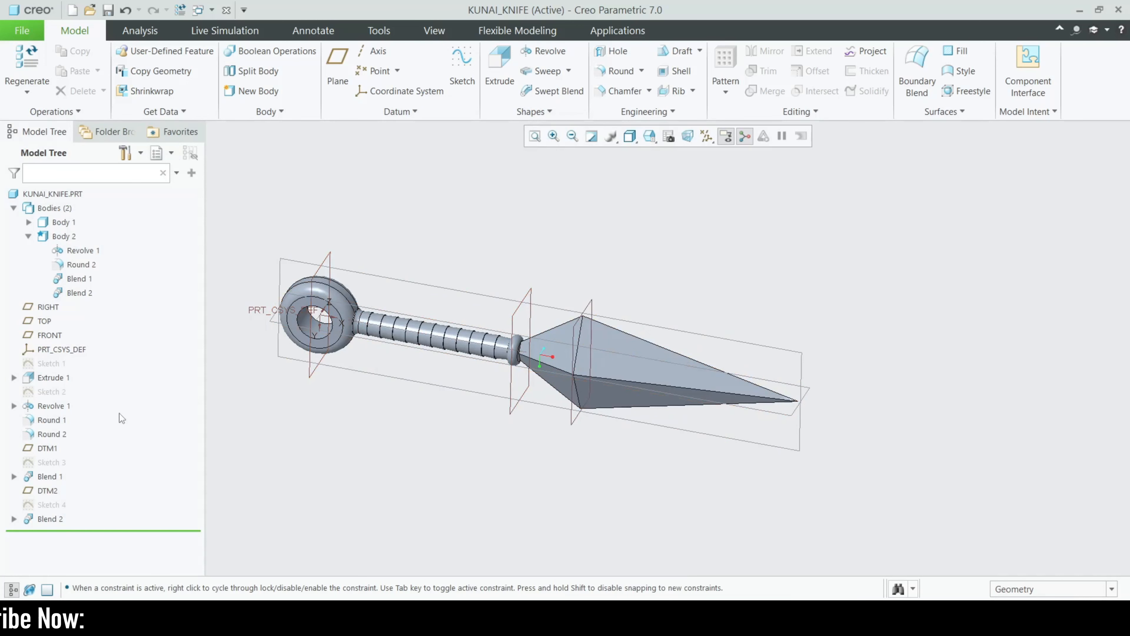
Step: Reopen the blade tip's Blend 1 definition, review its surface, tangency, body and property options, and accept it as is
left_click(71, 279)
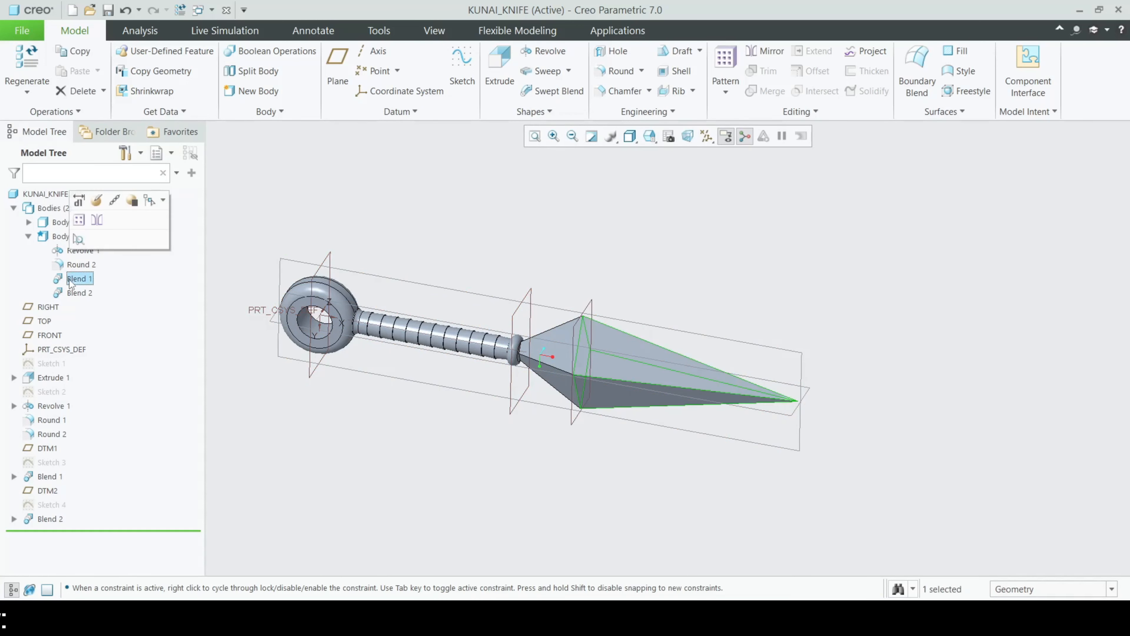
left_click(88, 201)
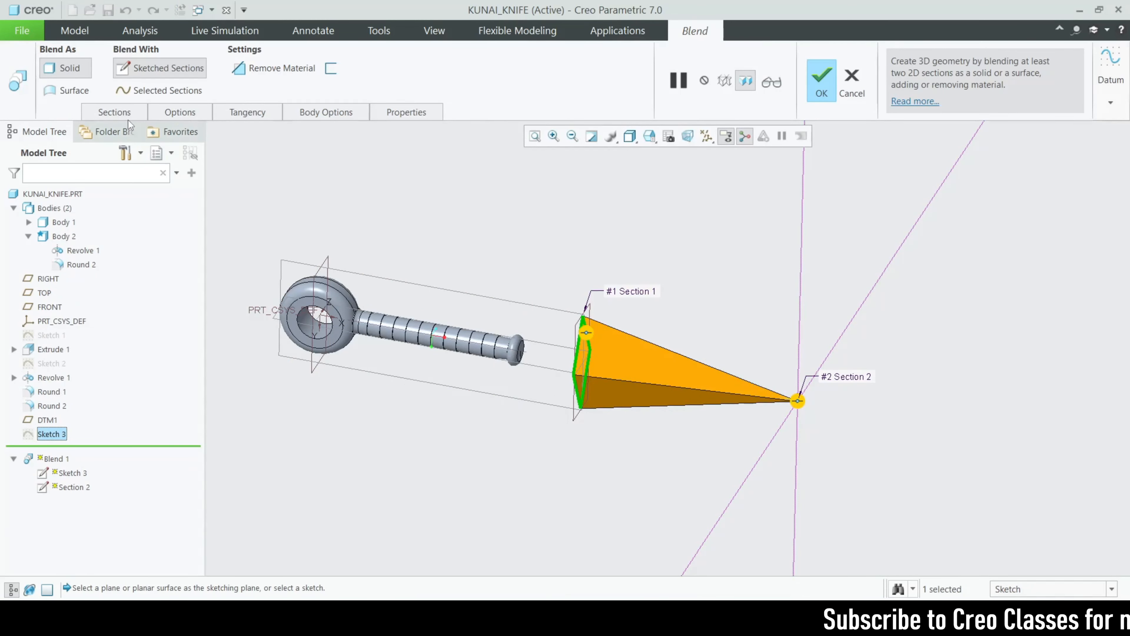
left_click(160, 116)
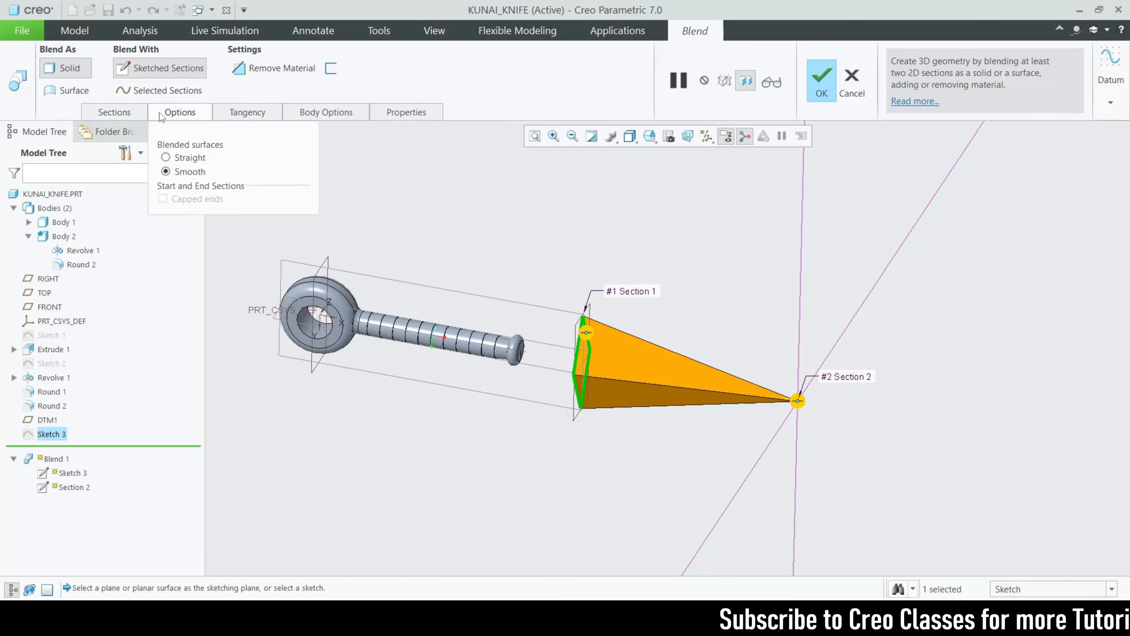
left_click(237, 115)
left_click(310, 114)
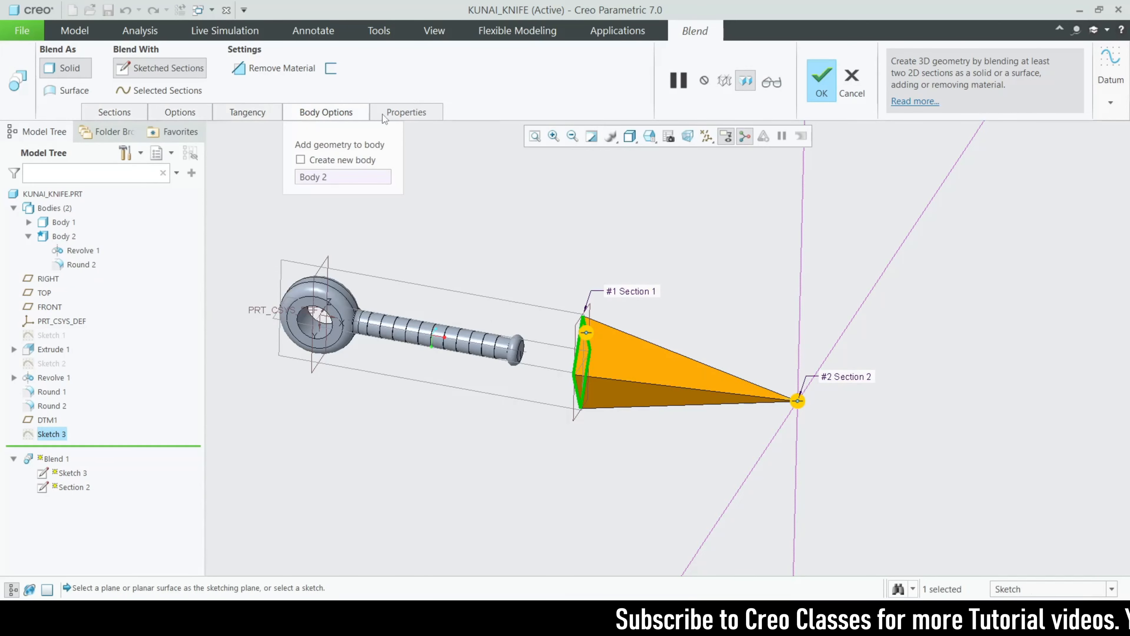
left_click(403, 113)
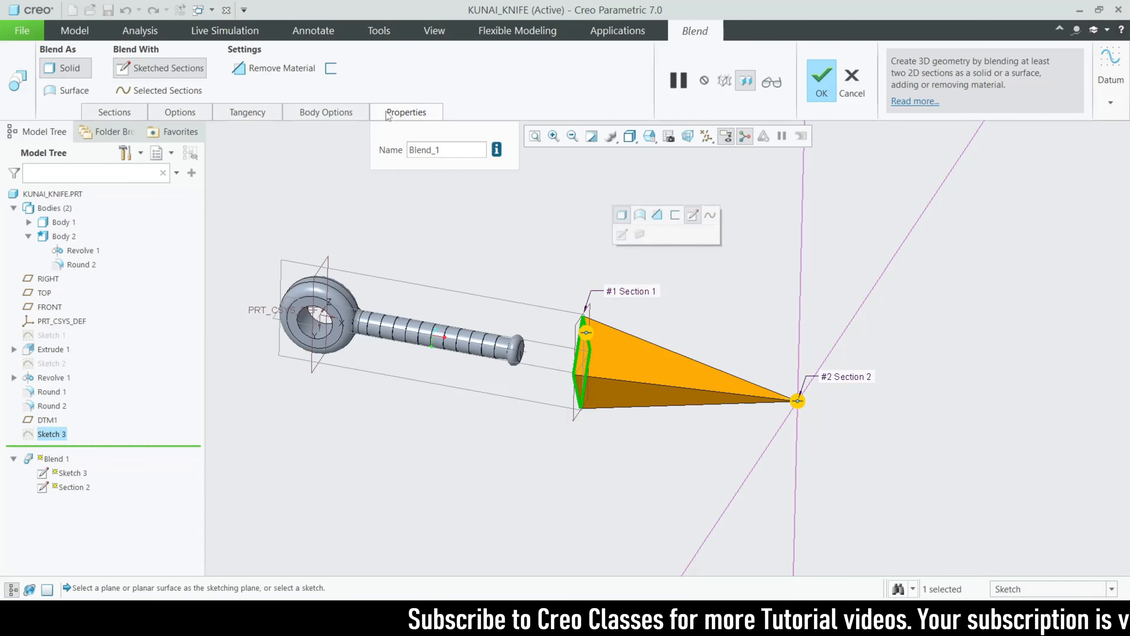
left_click(821, 80)
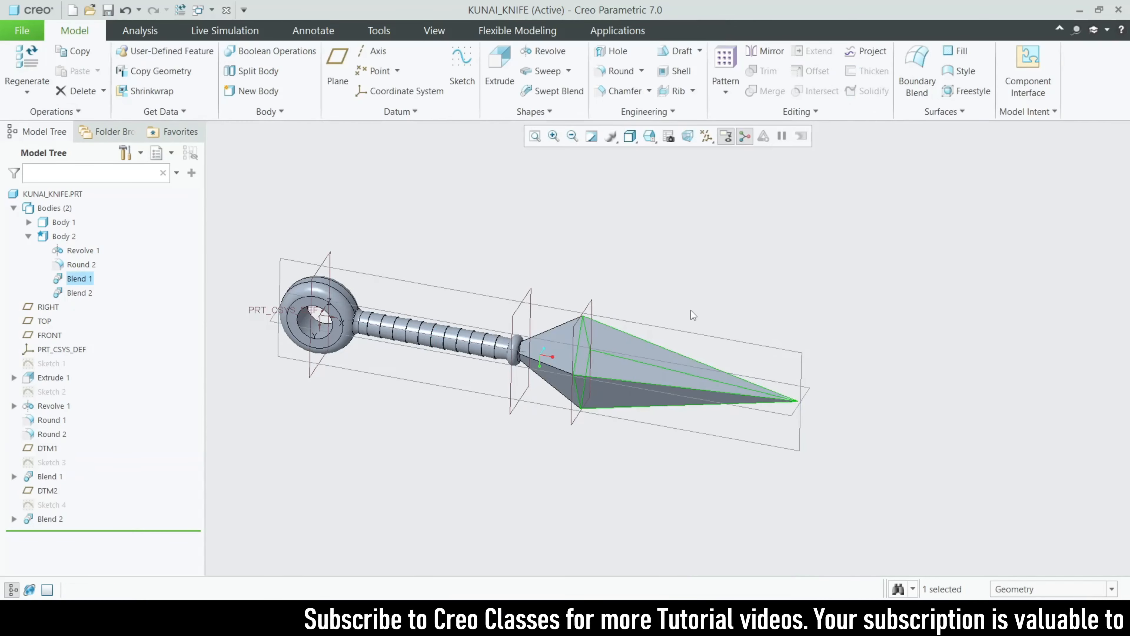
Step: Turn off the display of the datum planes and coordinate system around the knife
middle_click_drag(709, 220, 739, 166)
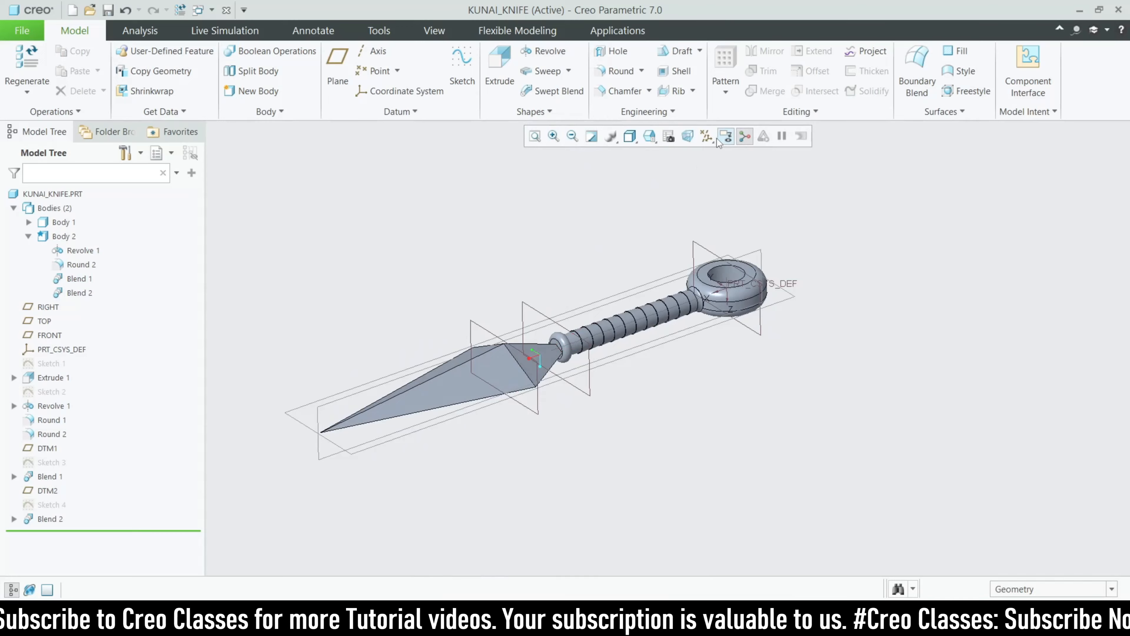
left_click(726, 136)
left_click(739, 169)
middle_click_drag(646, 312, 687, 327)
left_click(689, 620)
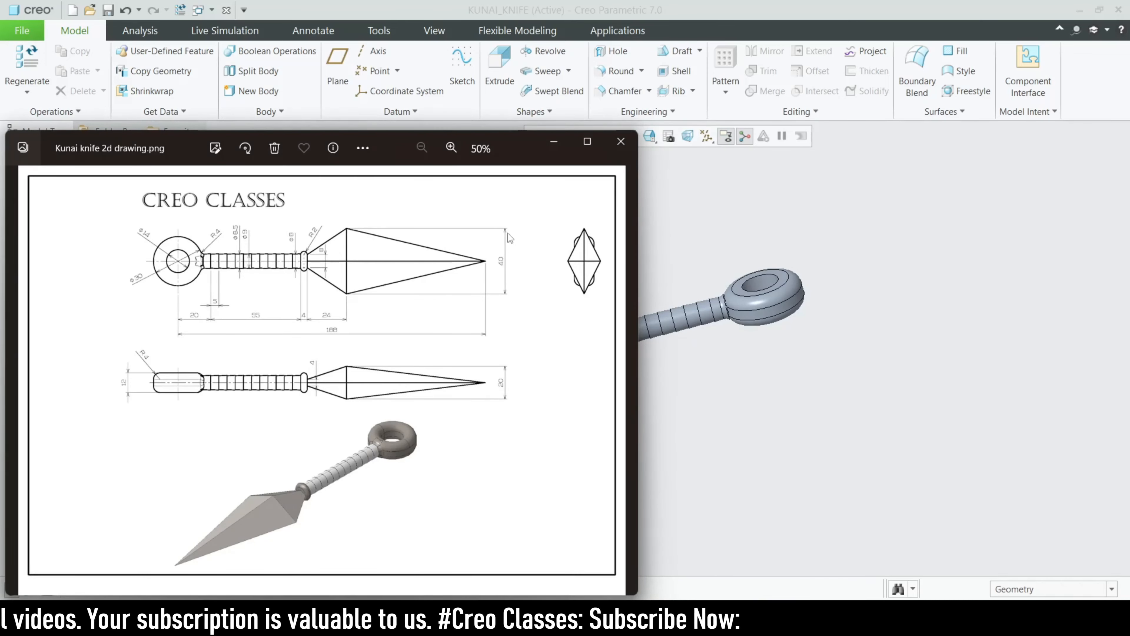
left_click(553, 142)
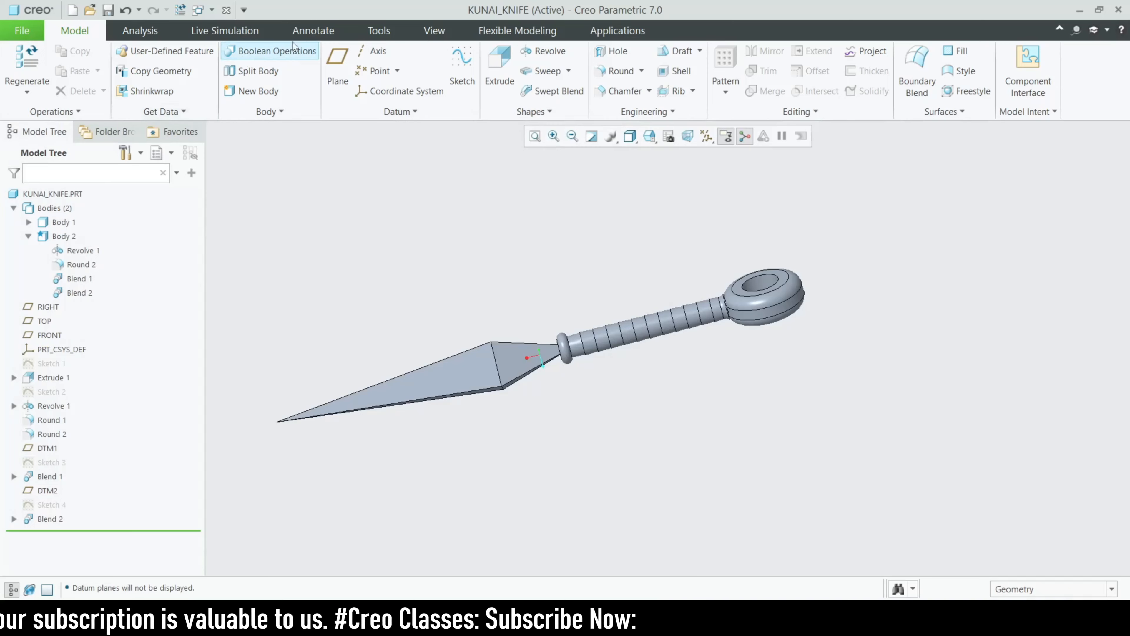
left_click(432, 31)
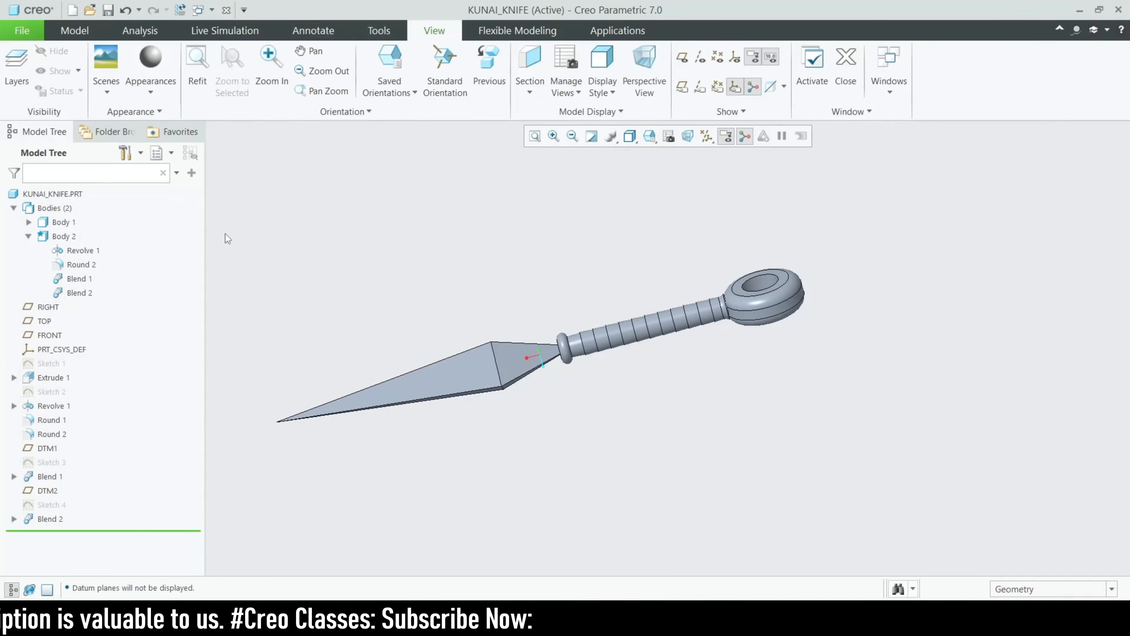
scroll(813, 304, "up", 3)
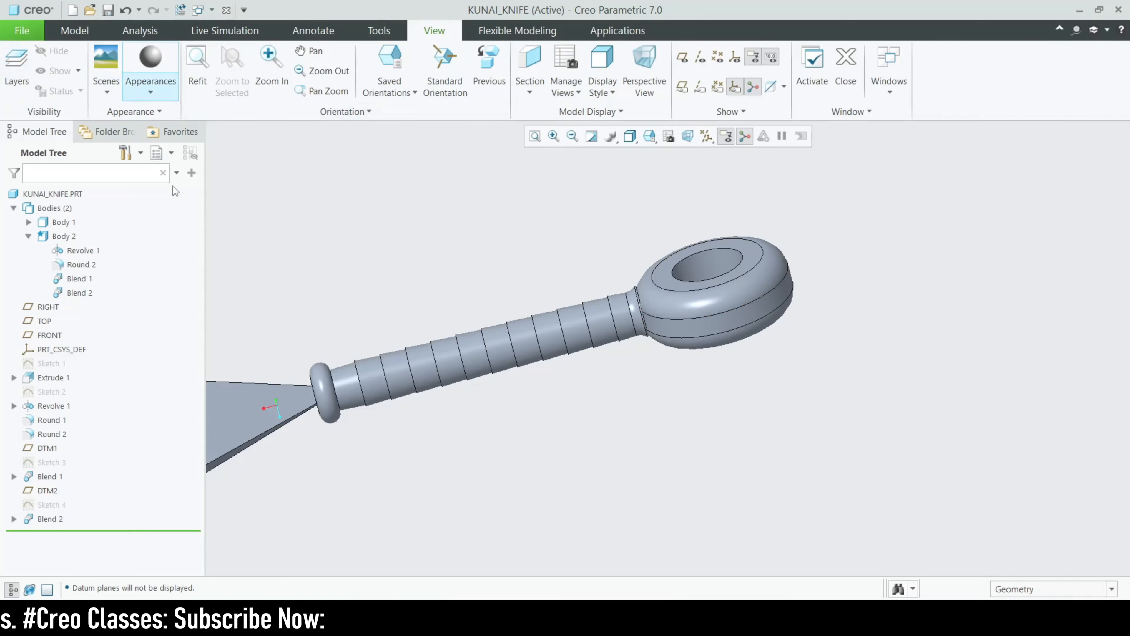
left_click(148, 94)
Step: Examine the ring in the kunai drawing's shaded view and dimensioned views for its edge rounds
left_click(802, 618)
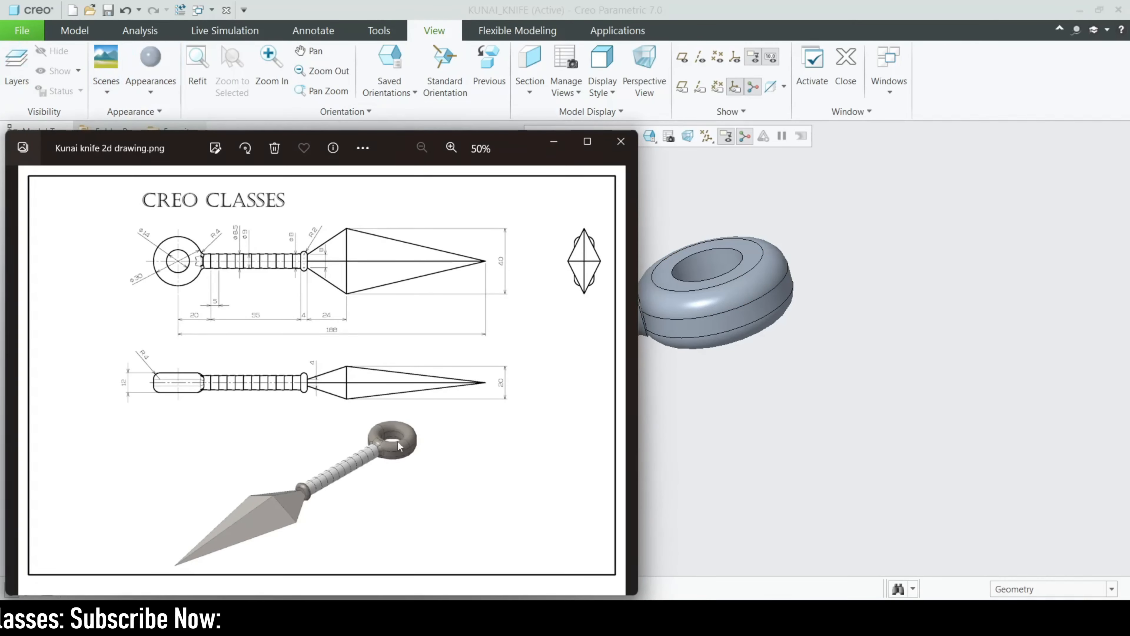
scroll(396, 441, "up", 5)
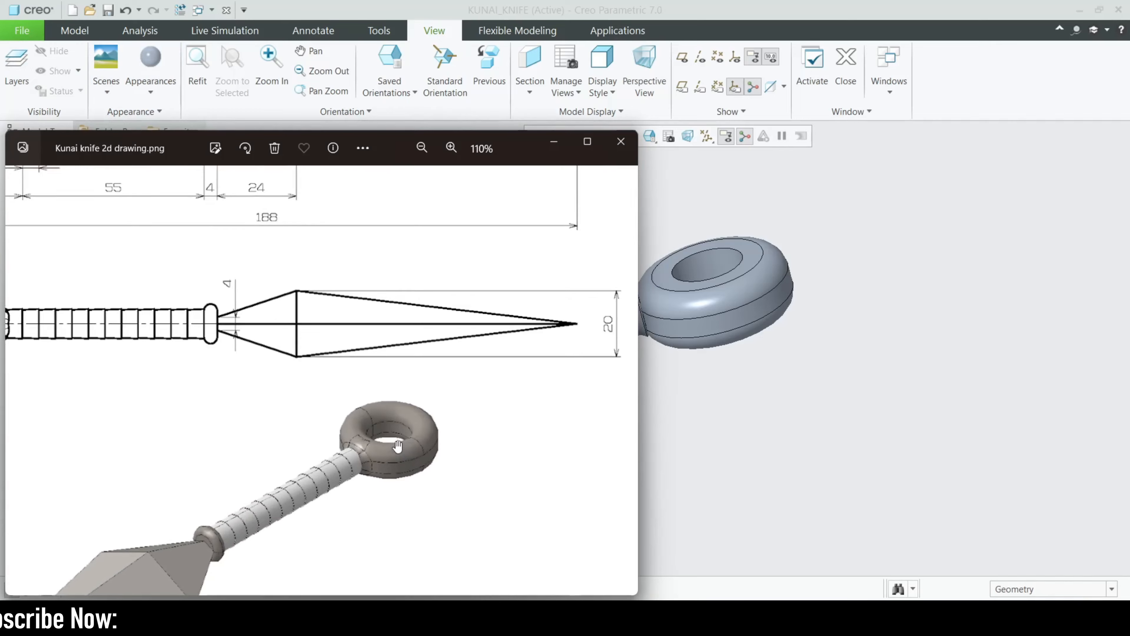
scroll(398, 445, "up", 3)
scroll(398, 428, "down", 3)
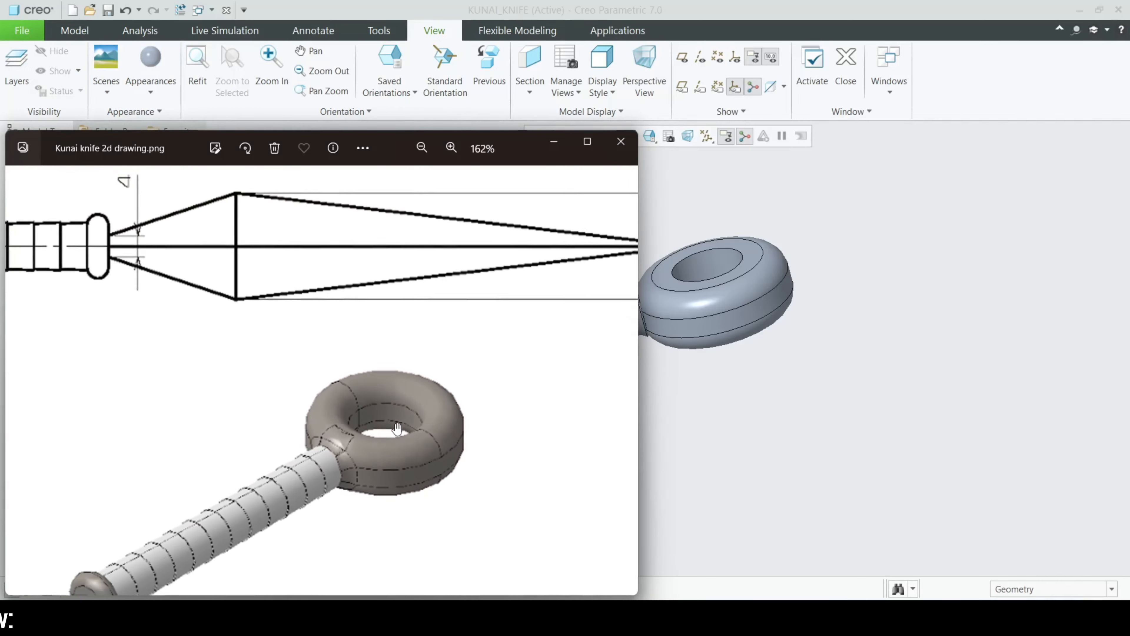
scroll(396, 426, "up", 1)
scroll(393, 422, "down", 2)
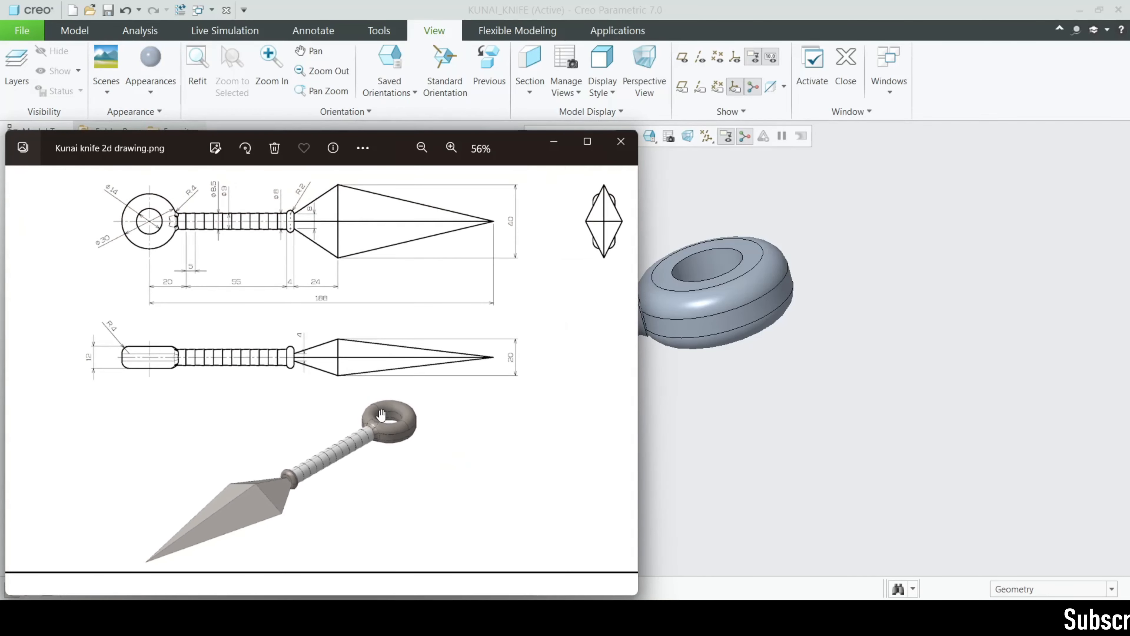
scroll(121, 354, "up", 1)
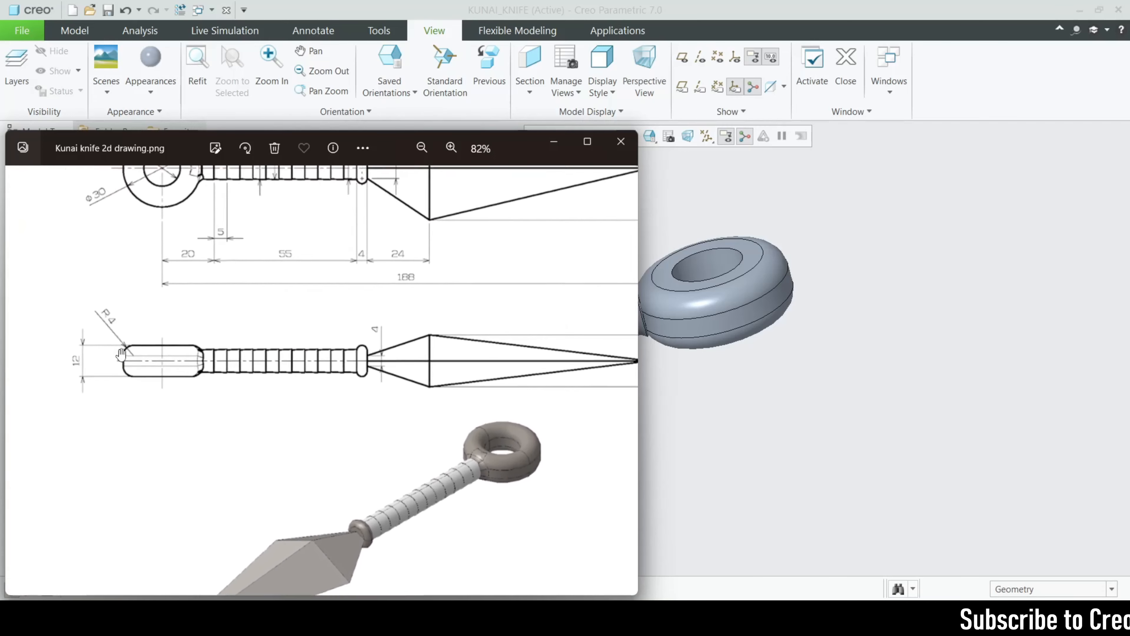
left_click_drag(265, 243, 278, 283)
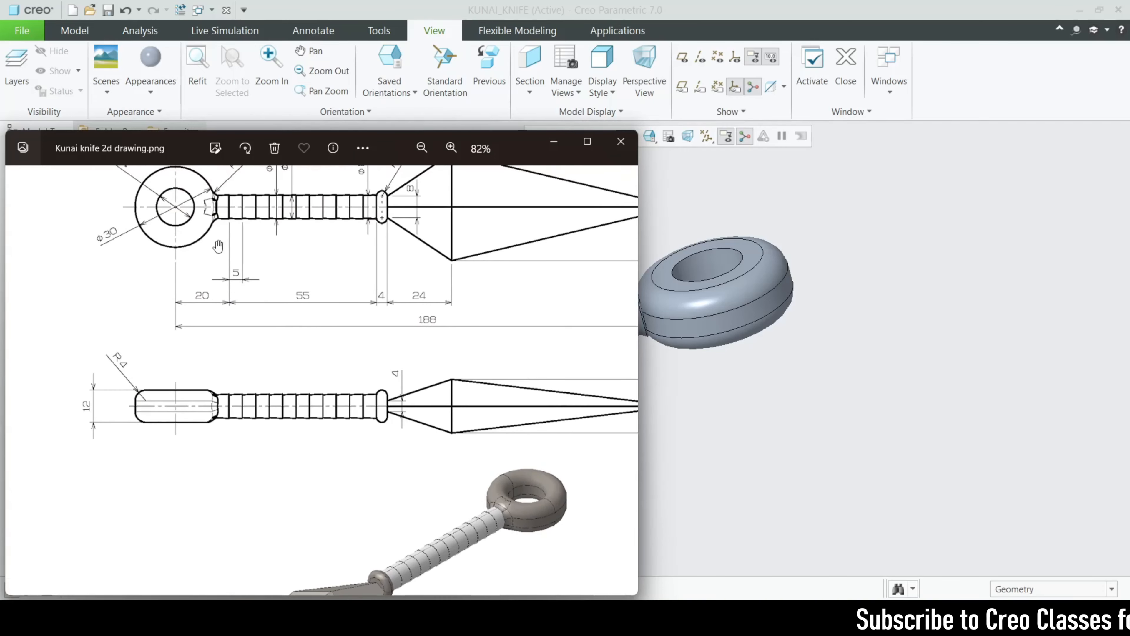
left_click_drag(219, 247, 226, 273)
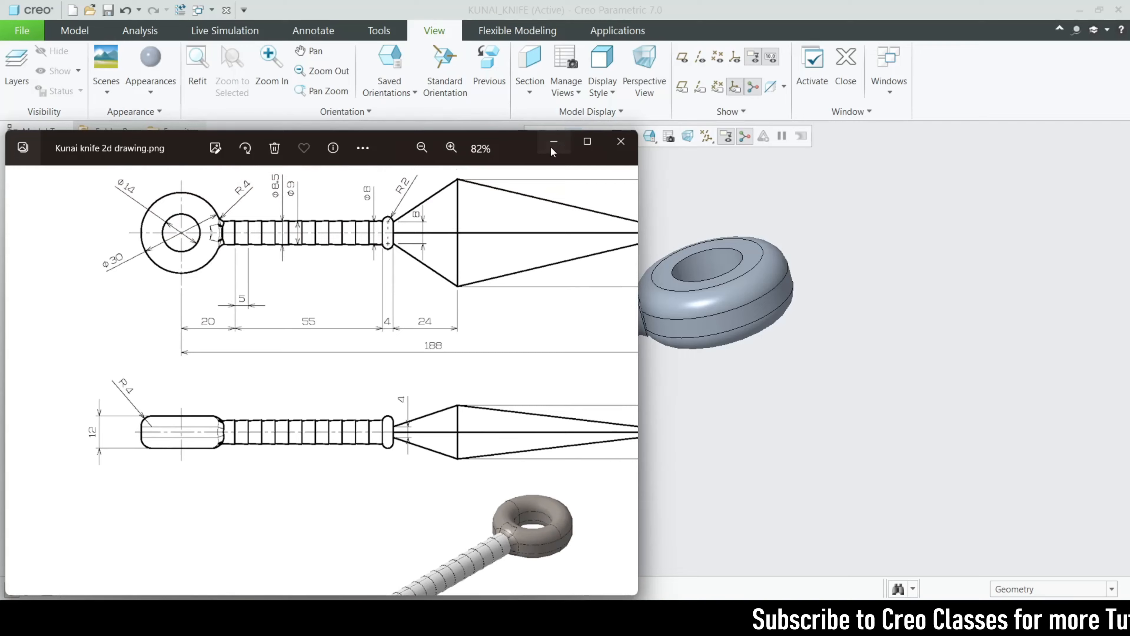
left_click(551, 142)
Step: Round both circular edges of the ring's inner hole with a 4 mm radius and accept the feature
middle_click_drag(742, 361, 753, 303)
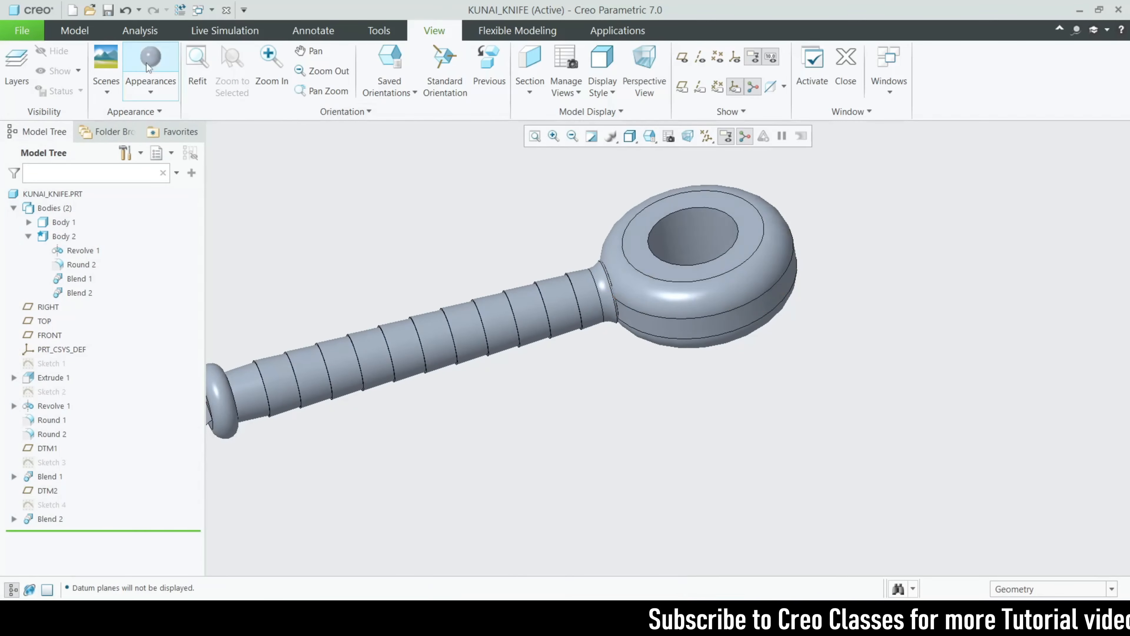
left_click(74, 31)
left_click(615, 70)
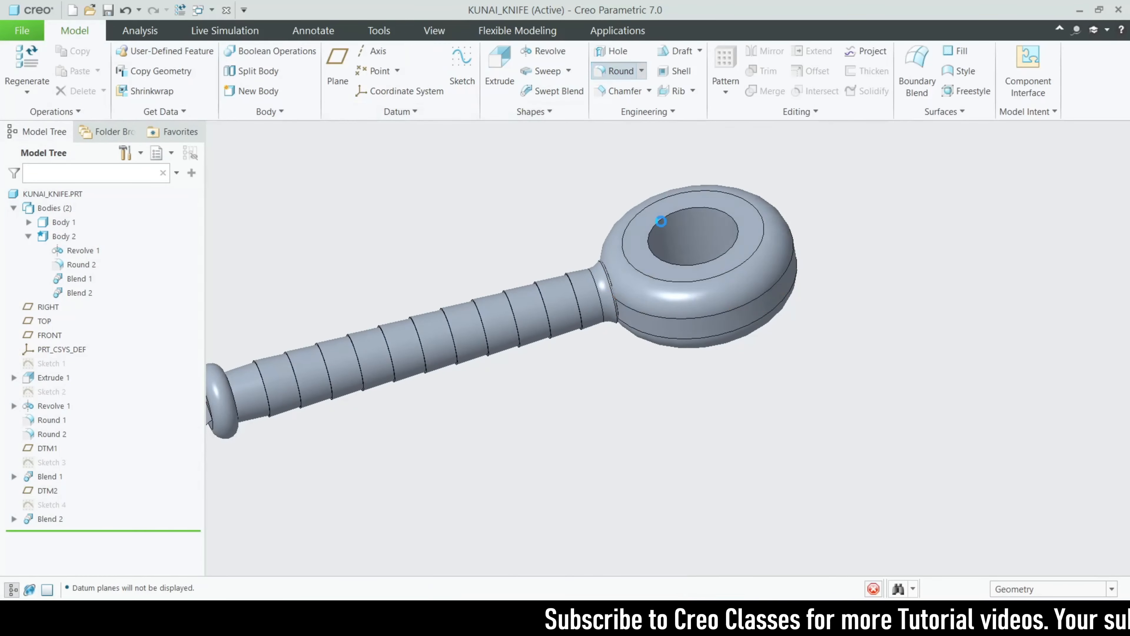
scroll(652, 235, "down", 2)
left_click(651, 233)
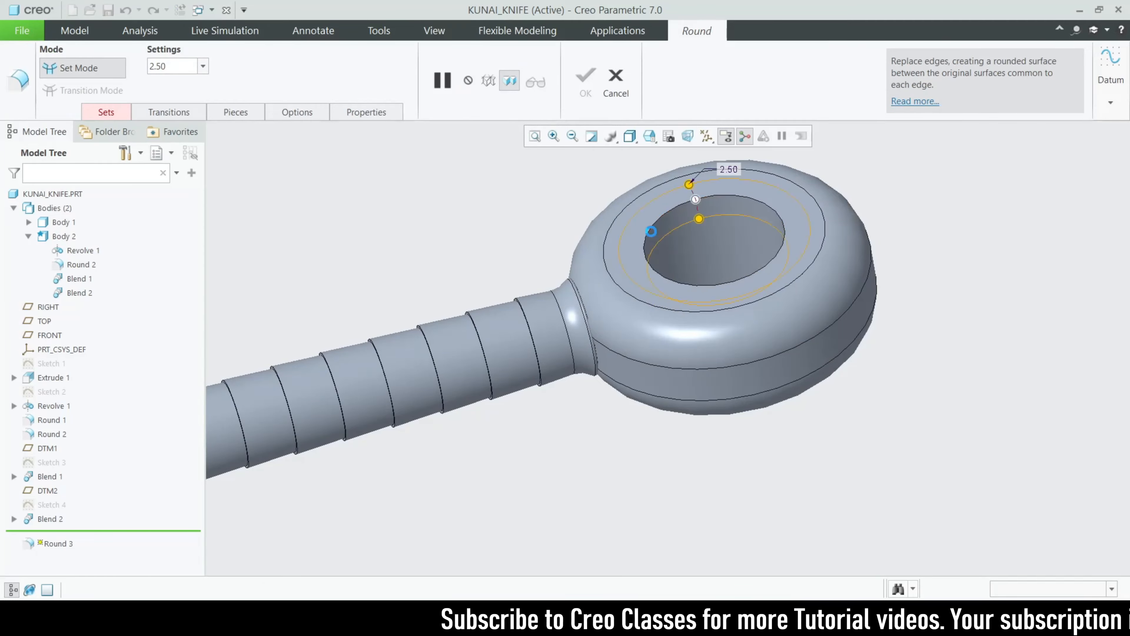
middle_click_drag(697, 314, 641, 339)
left_click(632, 278, "ctrl")
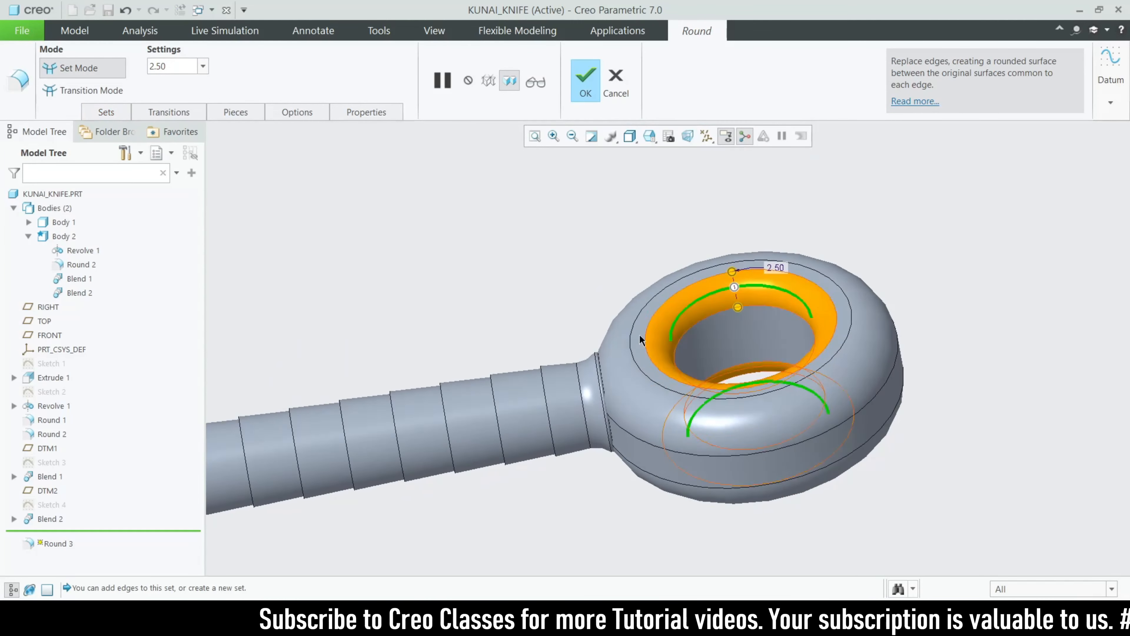
double_click(167, 65)
type("4")
key("Return")
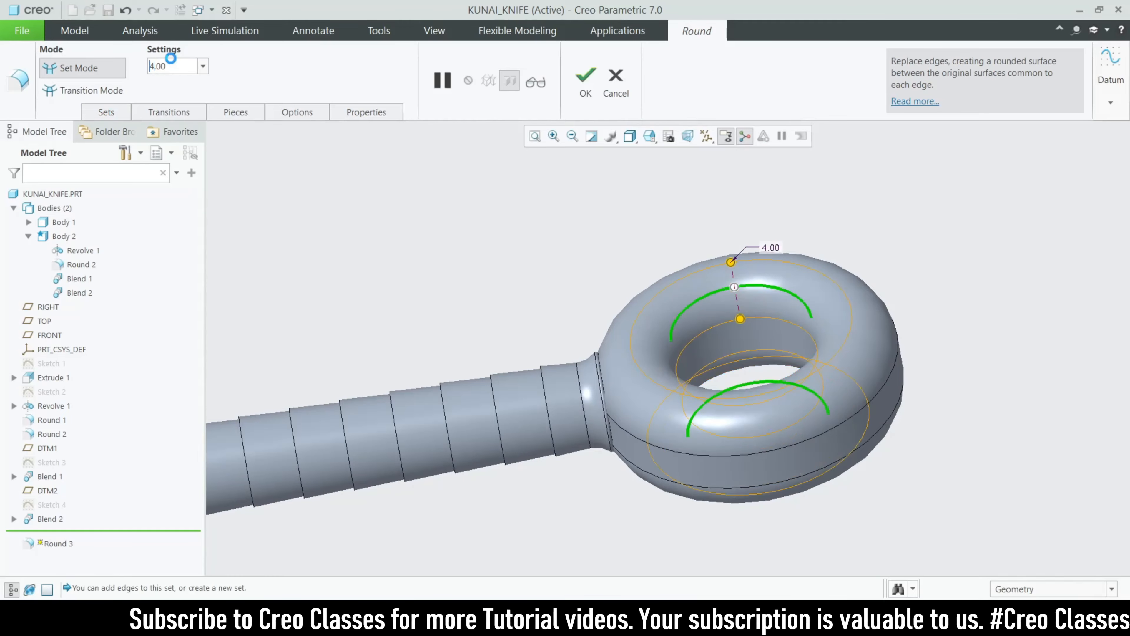
middle_click_drag(732, 402, 773, 375)
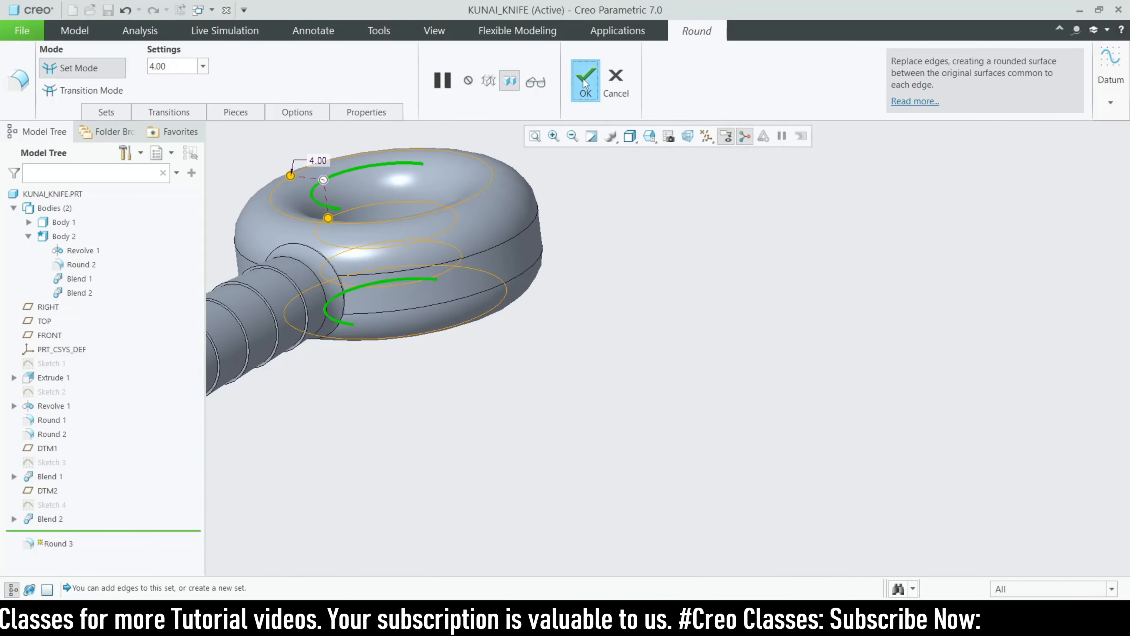
scroll(699, 360, "up", 3)
left_click(702, 364)
middle_click_drag(702, 365, 640, 387)
scroll(645, 455, "up", 3)
middle_click_drag(645, 455, 693, 384)
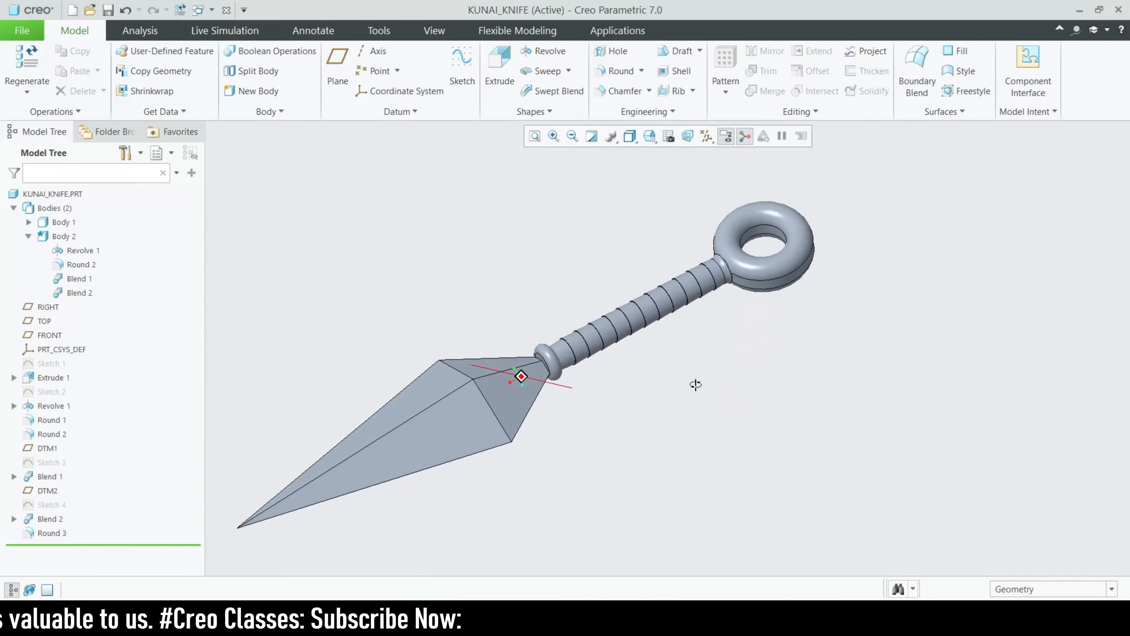
scroll(521, 385, "down", 5)
scroll(534, 374, "down", 3)
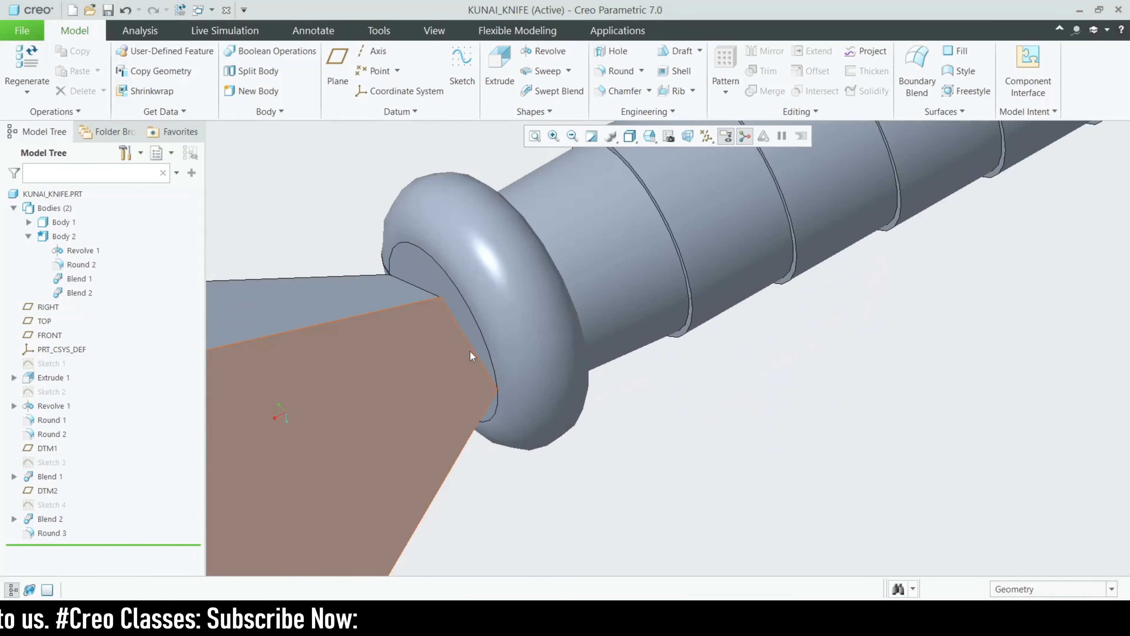
scroll(484, 375, "up", 5)
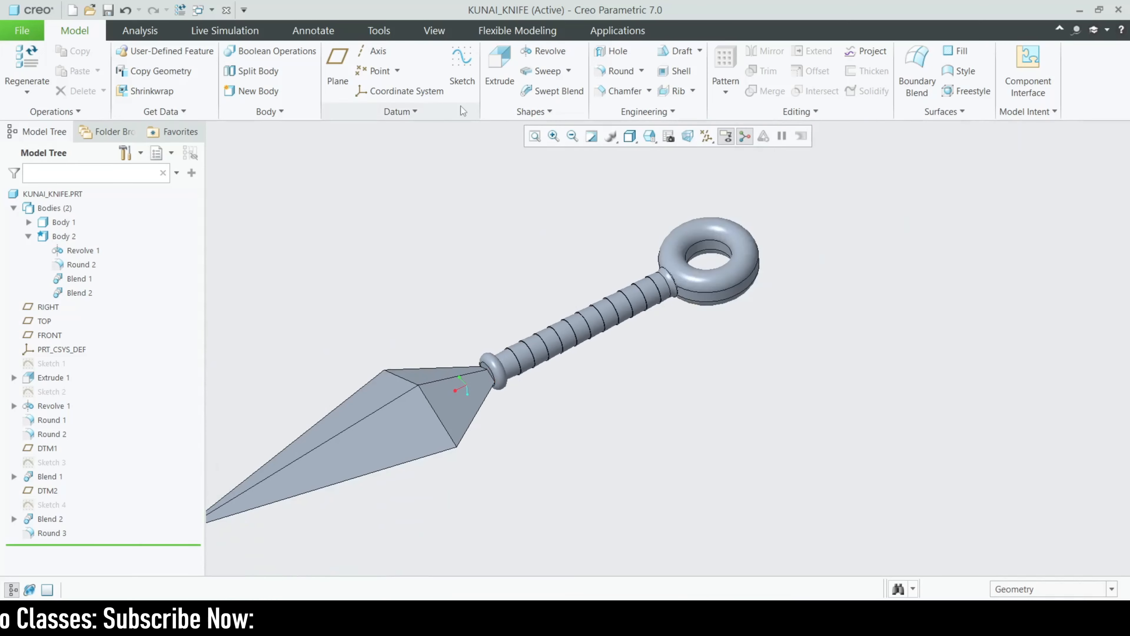
Step: Apply a dark metal appearance from the std-metals library to the ring, picking it as an intent surface
left_click(438, 34)
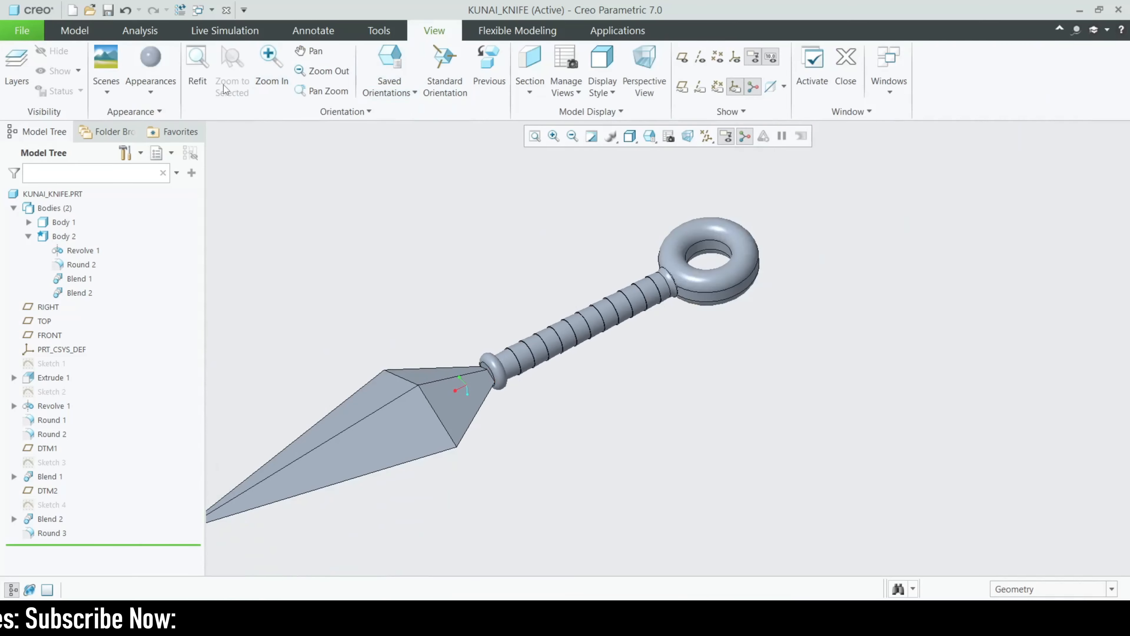
left_click(168, 90)
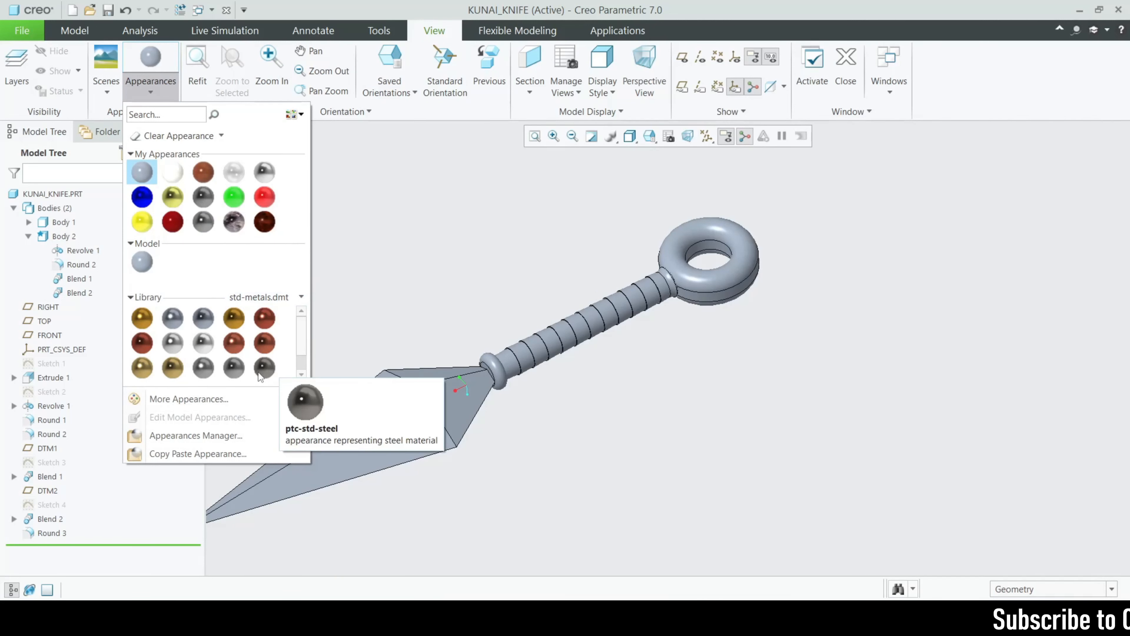
left_click(231, 369)
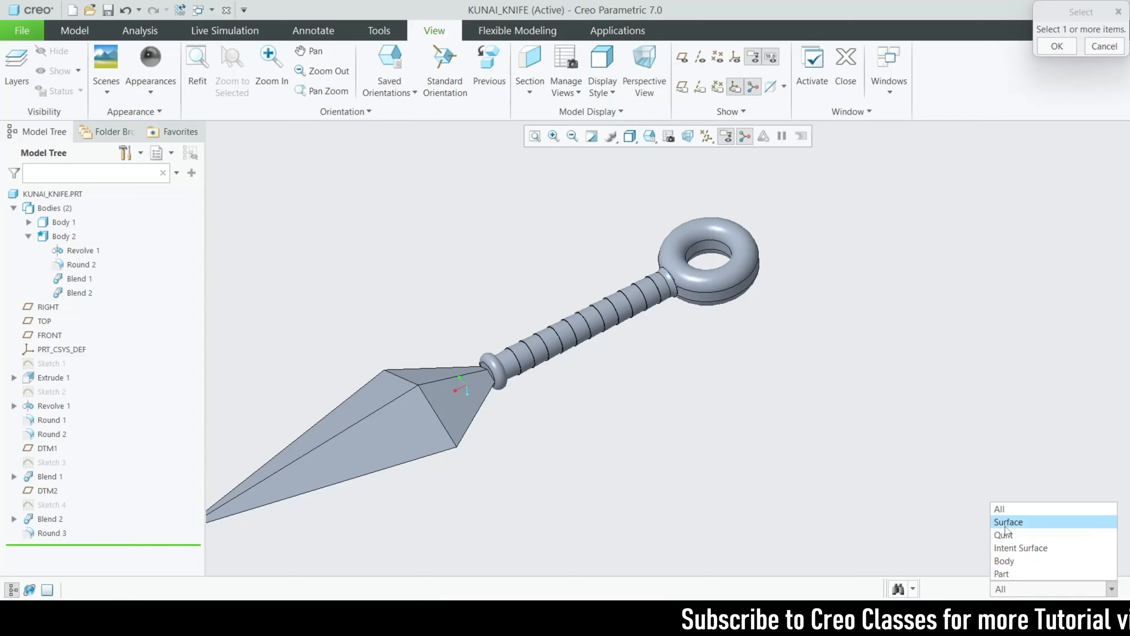
left_click(1010, 548)
scroll(747, 225, "up", 3)
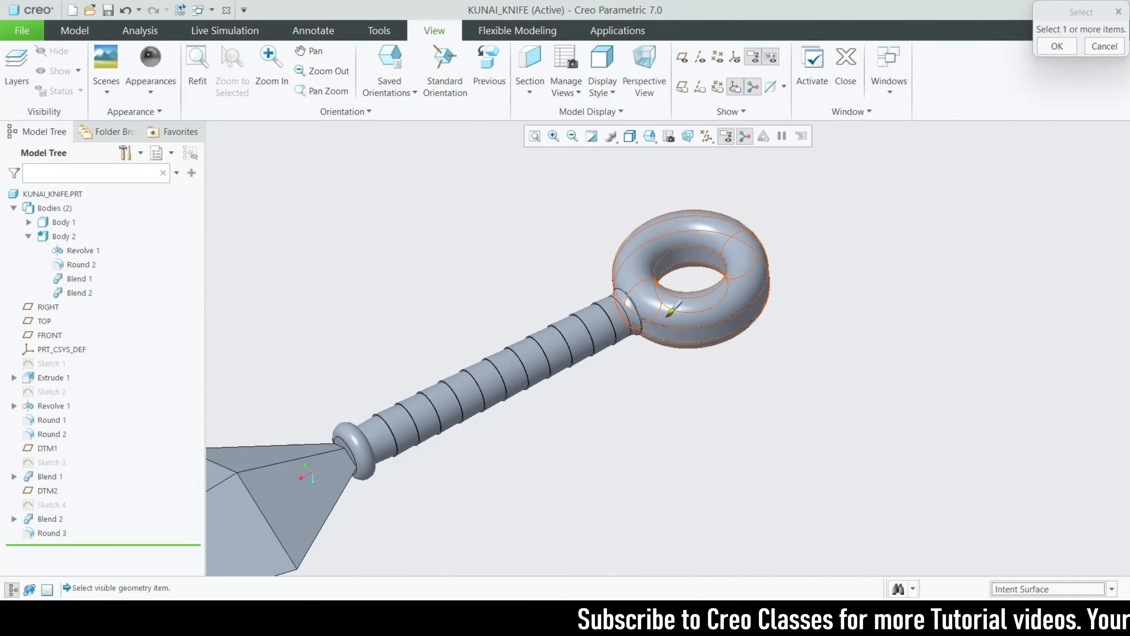
left_click(672, 307)
scroll(863, 306, "down", 3)
scroll(787, 314, "up", 3)
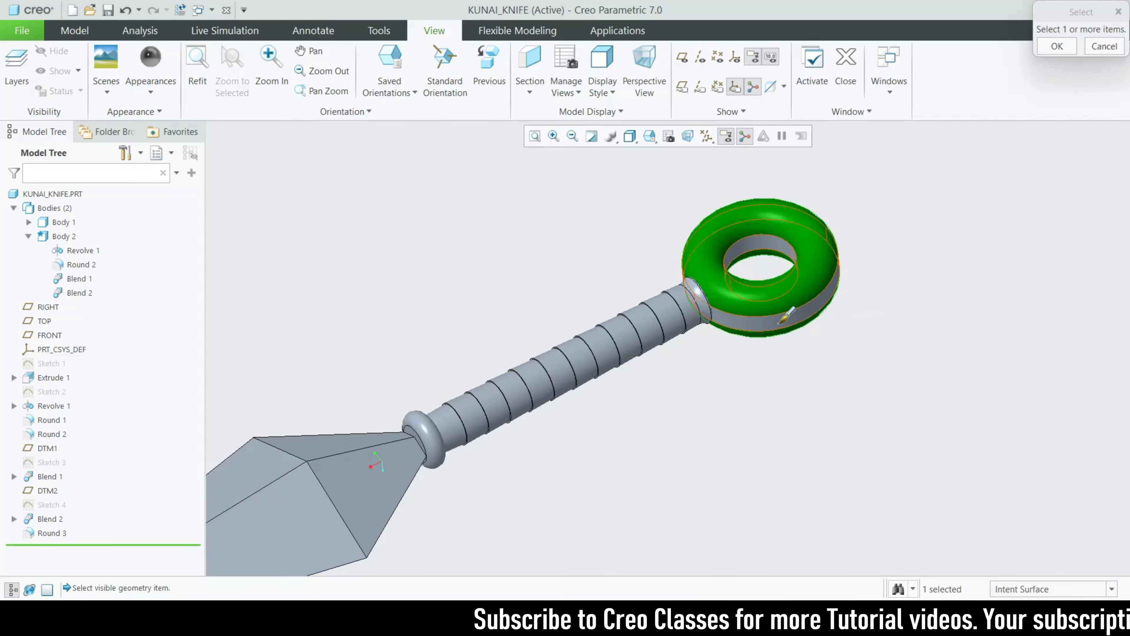
left_click(1052, 50)
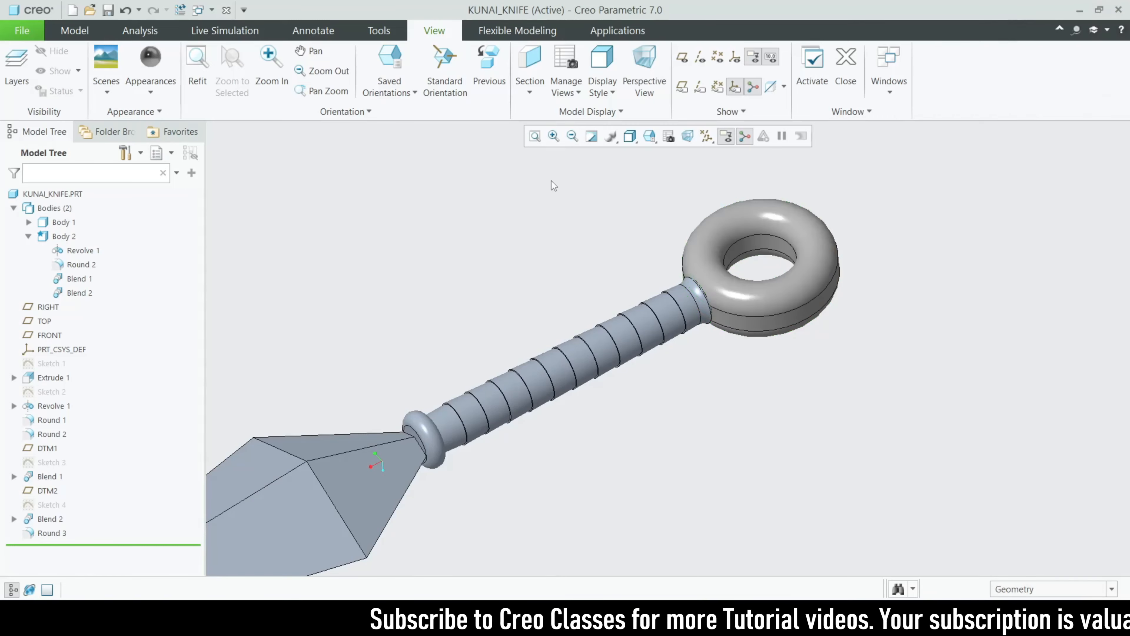
Step: Set the model's display style to shading with reflections
left_click(667, 154)
scroll(742, 427, "down", 3)
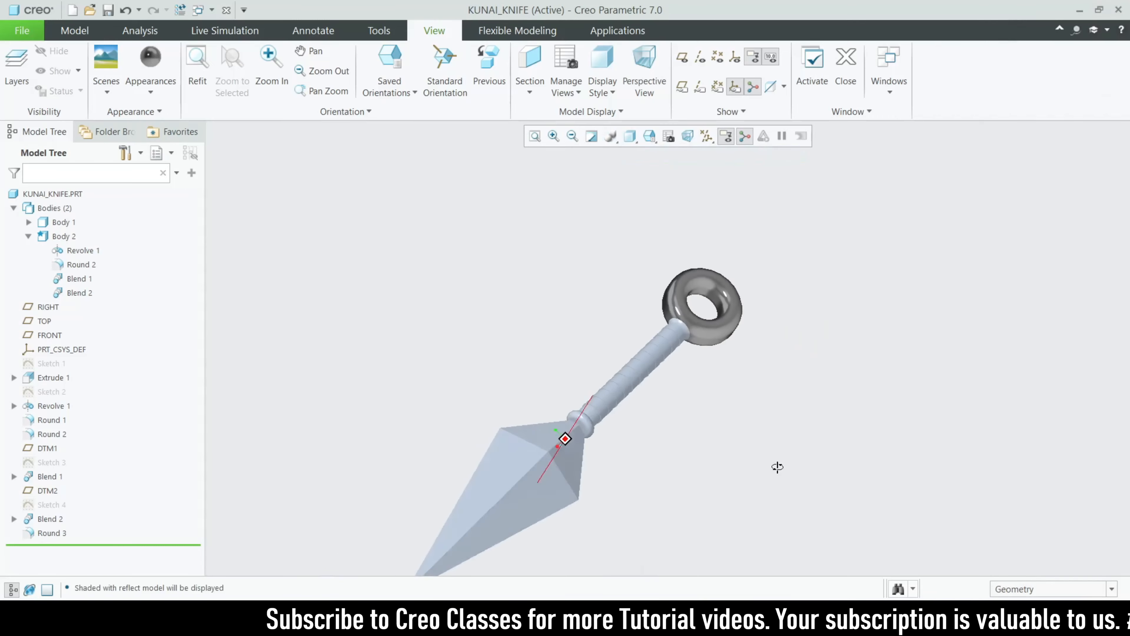
mouse_move(777, 468)
middle_mouse_down()
mouse_move(724, 379)
mouse_move(717, 398)
mouse_move(789, 395)
mouse_move(807, 507)
mouse_move(708, 409)
middle_mouse_up()
Step: Apply the light, reflective metal appearance from My Appearances to the whole blade, picking its faces as intent surfaces
left_click(148, 85)
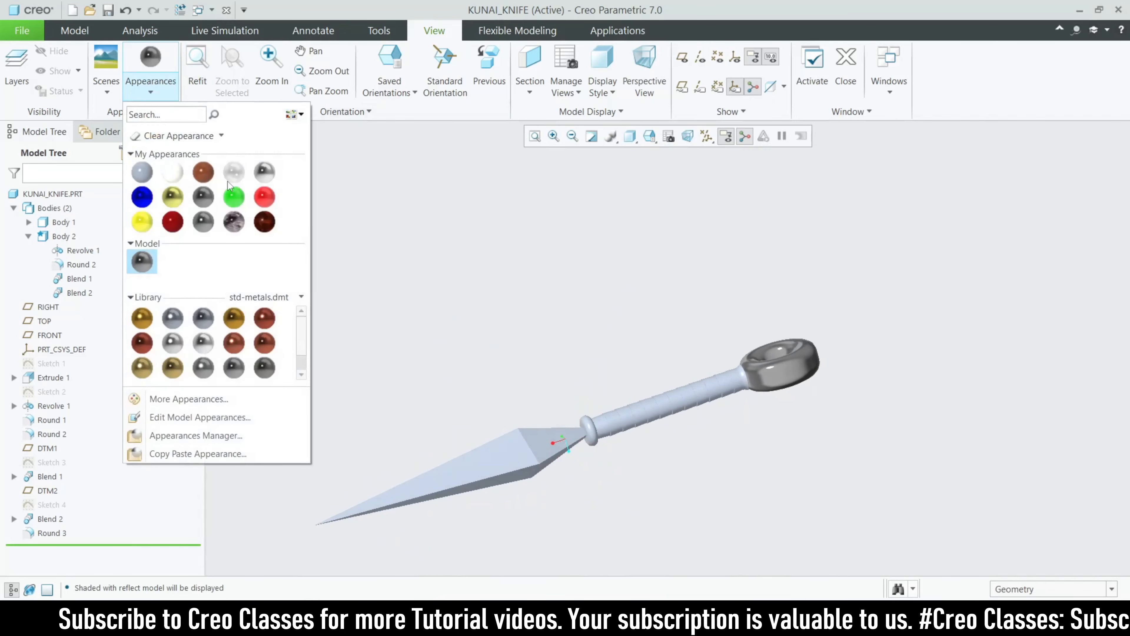
left_click(267, 172)
scroll(554, 268, "up", 3)
scroll(512, 390, "down", 3)
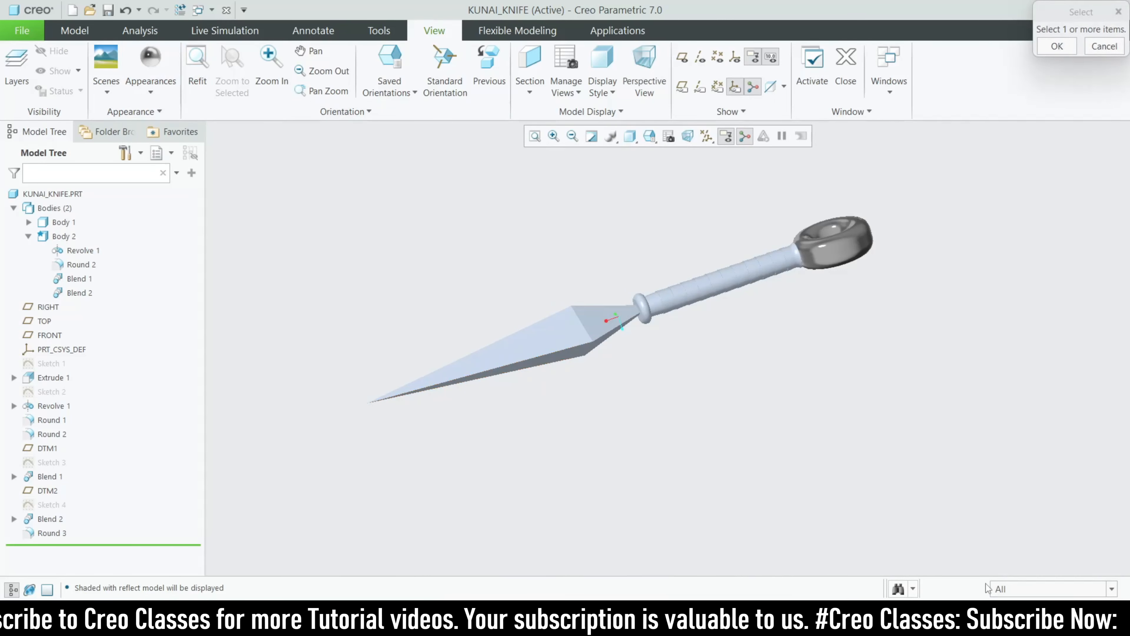
left_click(1019, 548)
scroll(586, 379, "down", 3)
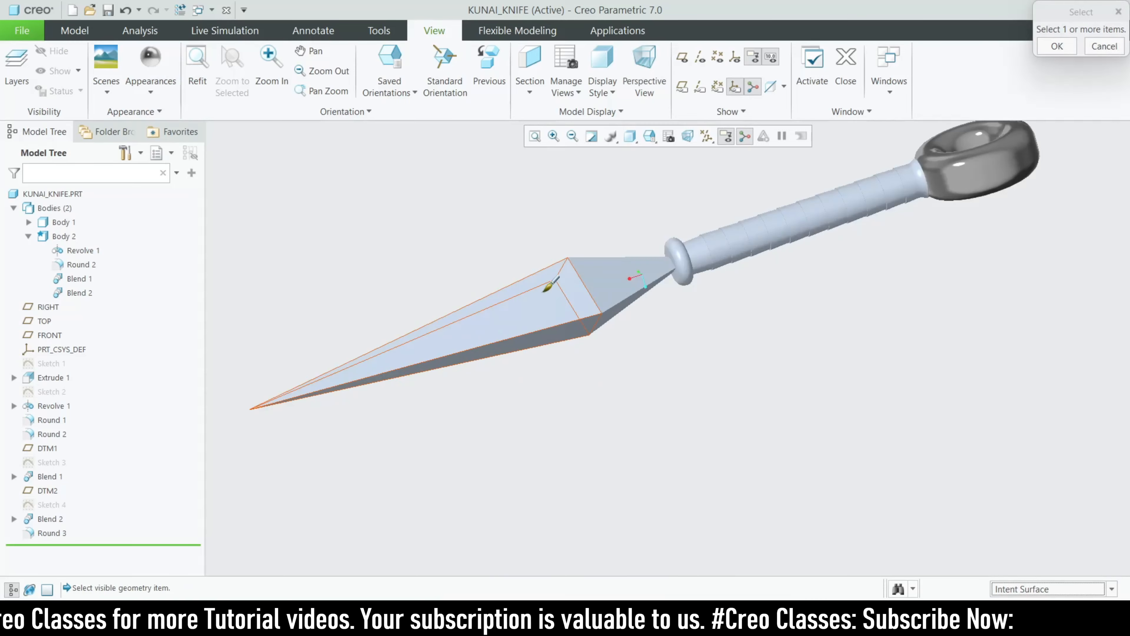
left_click(552, 289)
scroll(581, 305, "down", 2)
middle_click_drag(581, 305, 974, 196)
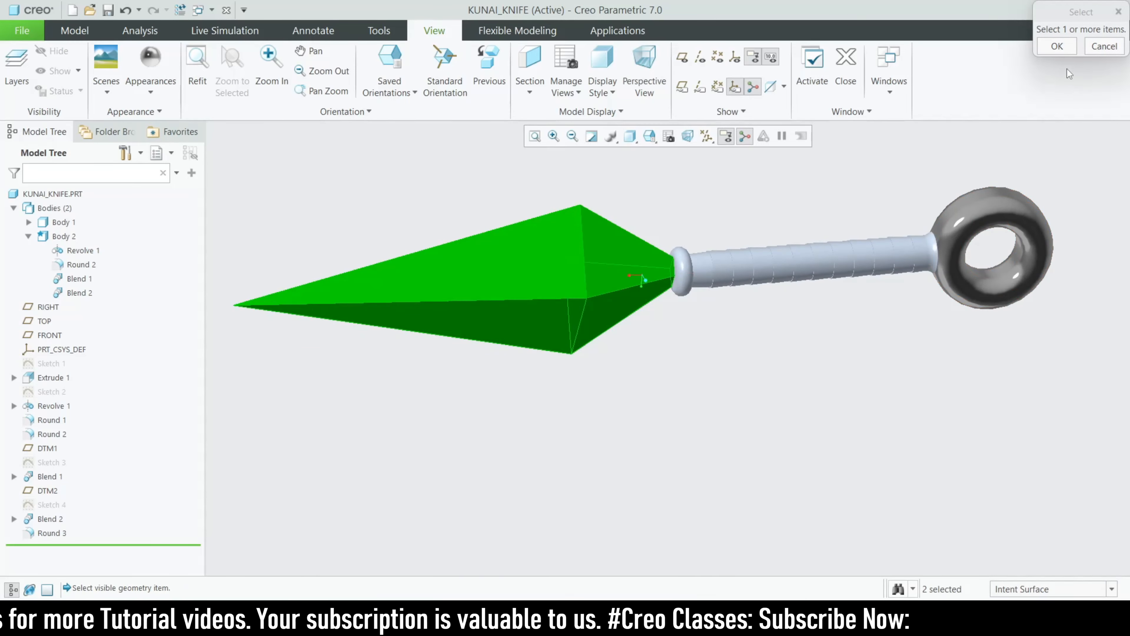
left_click(1057, 46)
mouse_move(734, 334)
middle_mouse_down()
mouse_move(792, 396)
mouse_move(845, 490)
mouse_move(925, 423)
mouse_move(969, 467)
mouse_move(986, 526)
mouse_move(952, 468)
mouse_move(974, 523)
mouse_move(865, 461)
mouse_move(776, 494)
mouse_move(829, 442)
mouse_move(853, 497)
mouse_move(837, 462)
mouse_move(606, 446)
middle_mouse_up()
scroll(606, 446, "down", 3)
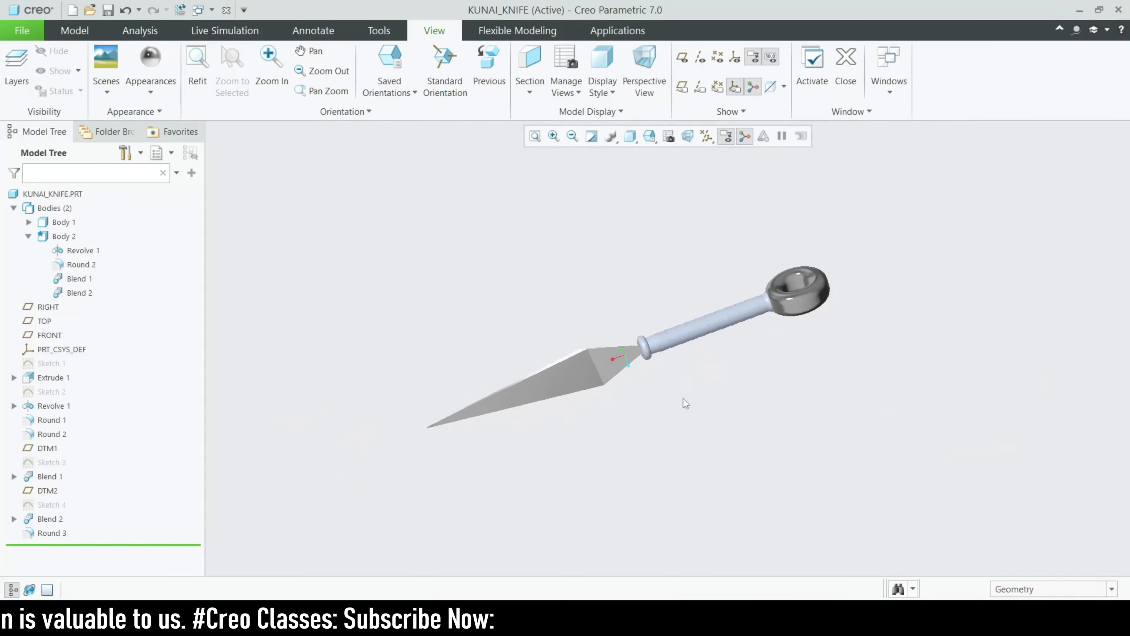
Step: Apply the ring's dark metal appearance from the model's appearances to all eight blade faces
middle_click_drag(684, 396, 703, 443)
scroll(676, 379, "down", 2)
left_click(161, 84)
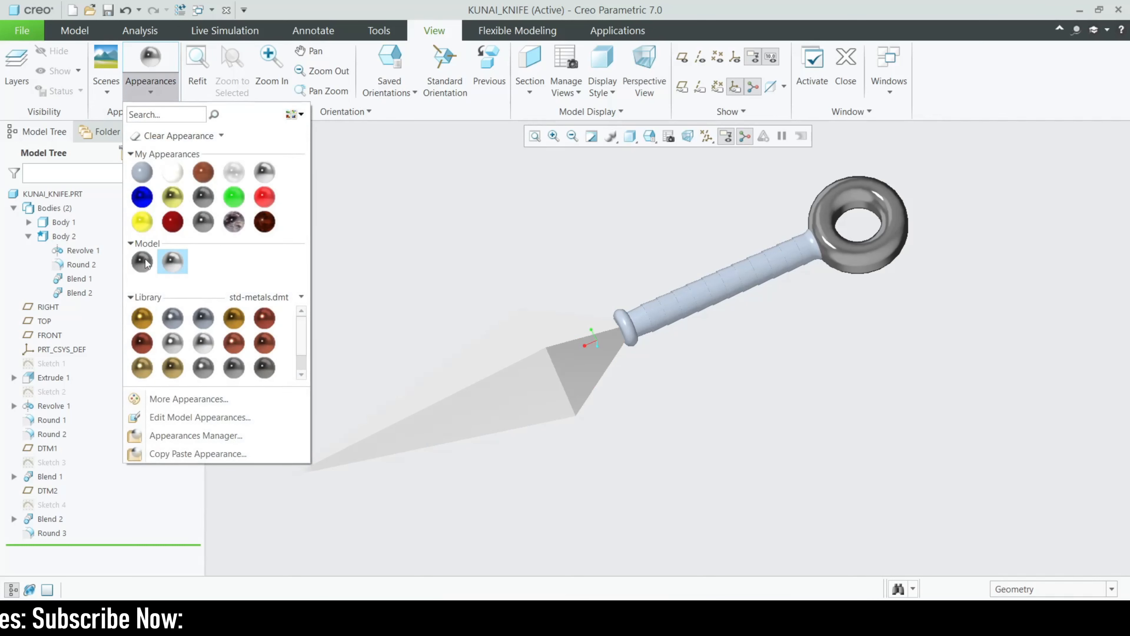
scroll(432, 406, "down", 1)
left_click(522, 425)
left_click(536, 337, "ctrl")
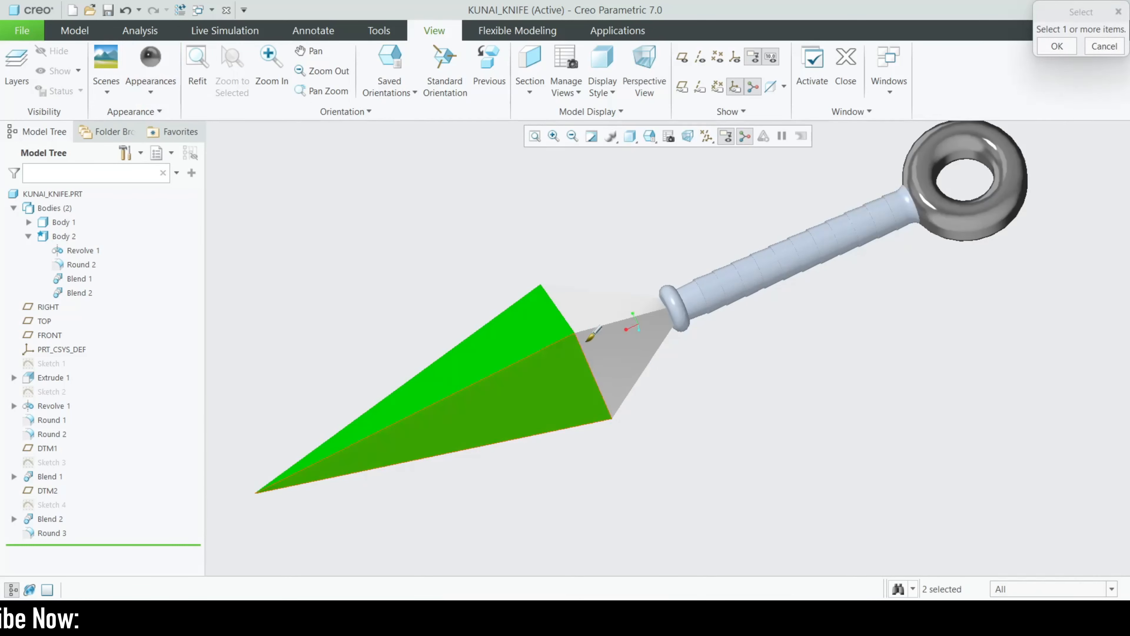
left_click(595, 311, "ctrl")
middle_click_drag(615, 406, 583, 292)
left_click(576, 342, "ctrl")
left_click(618, 333, "ctrl")
left_click(541, 355, "ctrl")
left_click(613, 336, "ctrl")
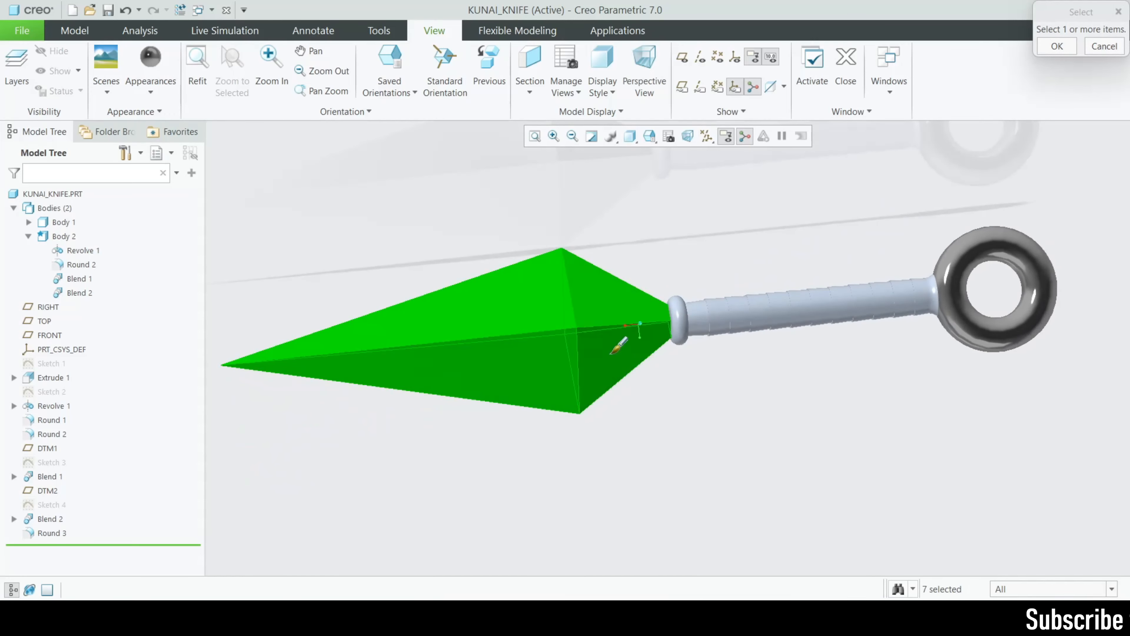
middle_click_drag(613, 335, 688, 152)
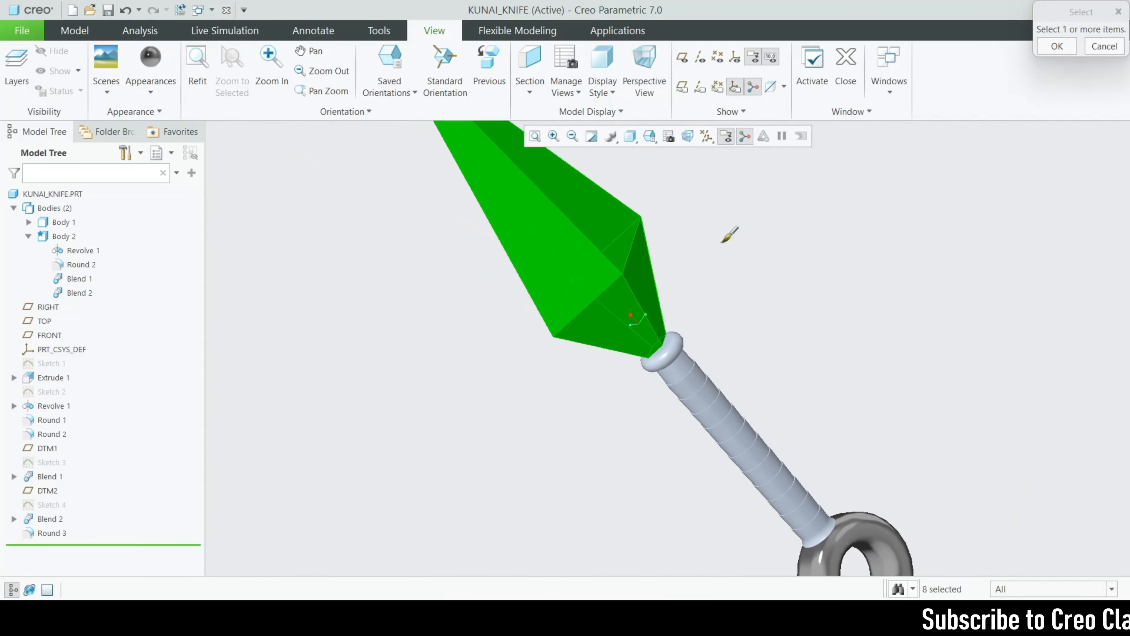
left_click(1055, 45)
middle_click_drag(726, 339, 744, 487)
scroll(826, 248, "up", 5)
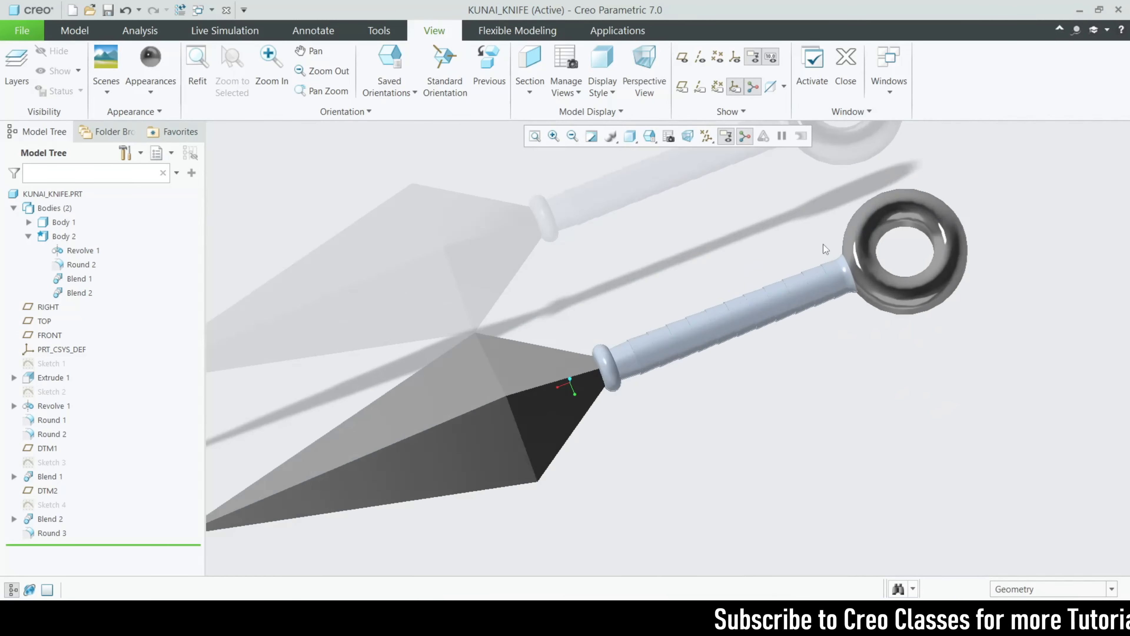
Step: Examine the colours of the handle, ring and blade in the shaded view of Kunai knife 2d drawing.png
left_click(427, 622)
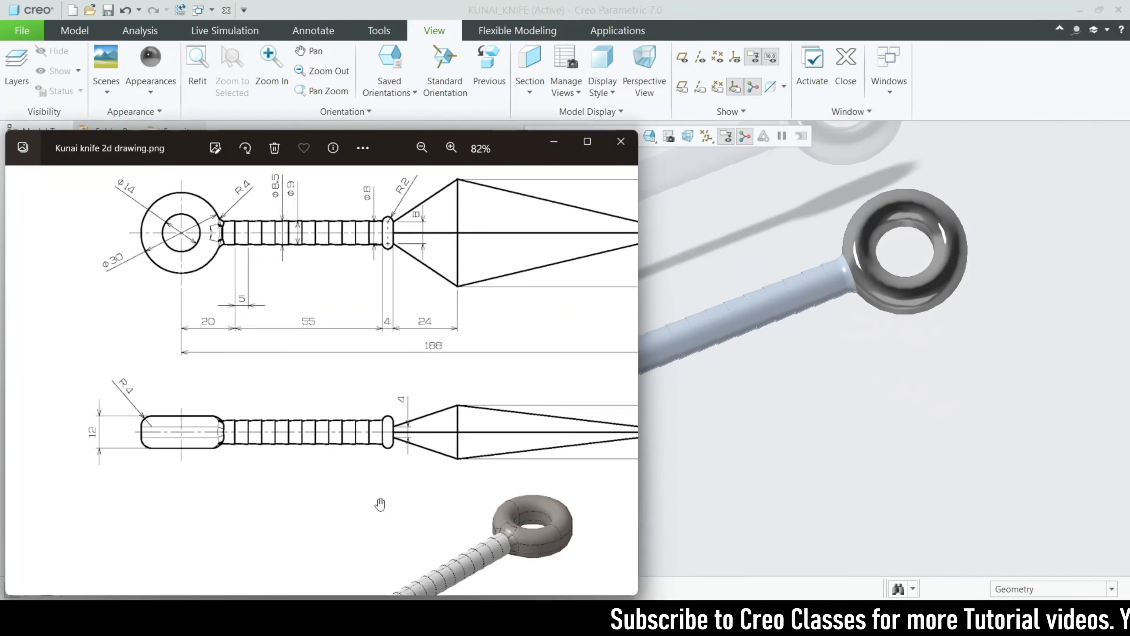
left_click_drag(381, 504, 381, 331)
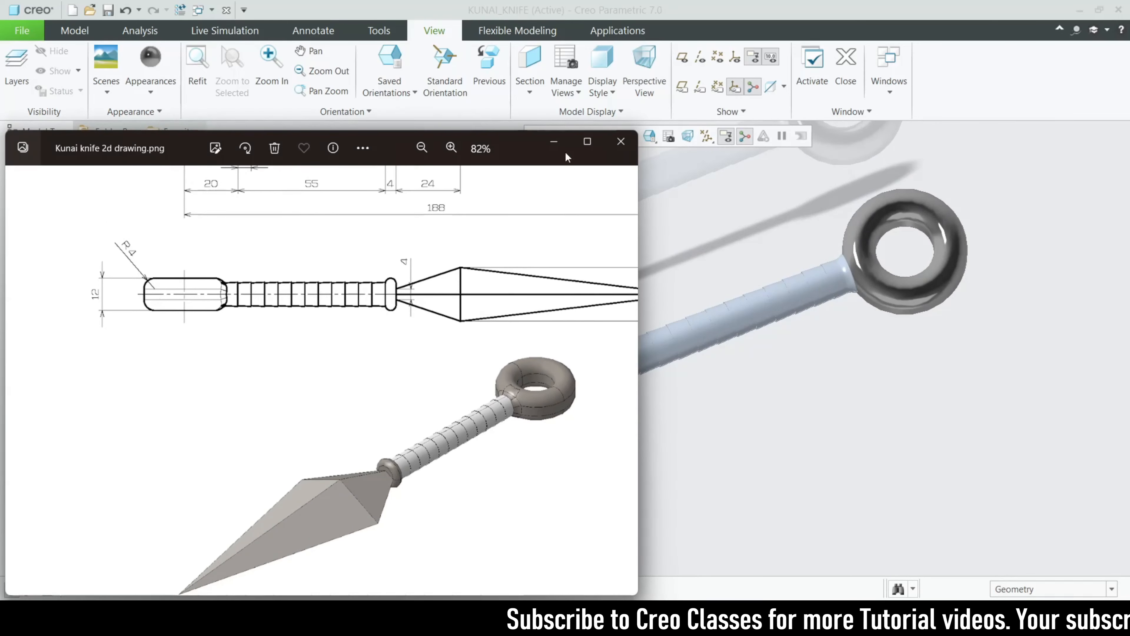
left_click(554, 143)
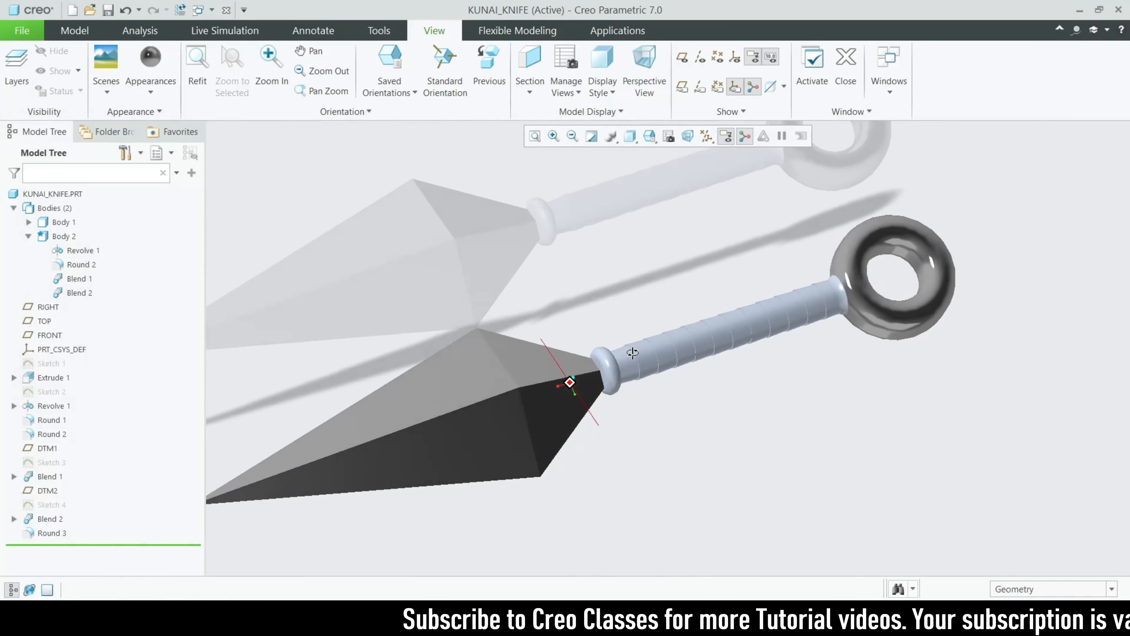
Step: Apply the reddish-brown appearance from My Appearances to the handle and its collar, picking them as an intent surface
left_click(142, 95)
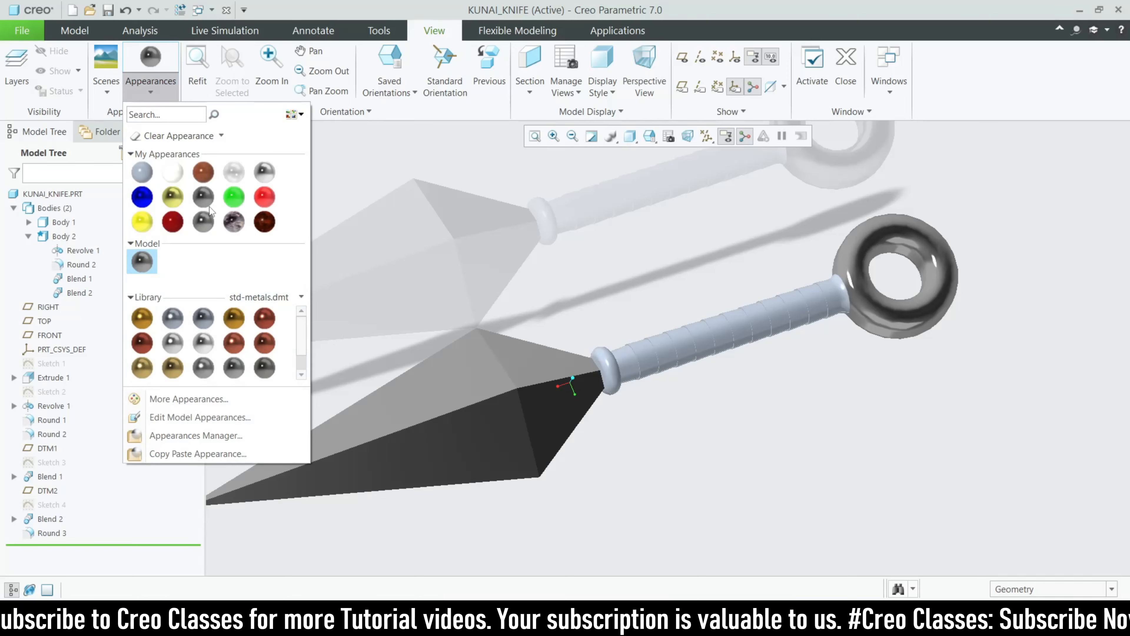
left_click(203, 172)
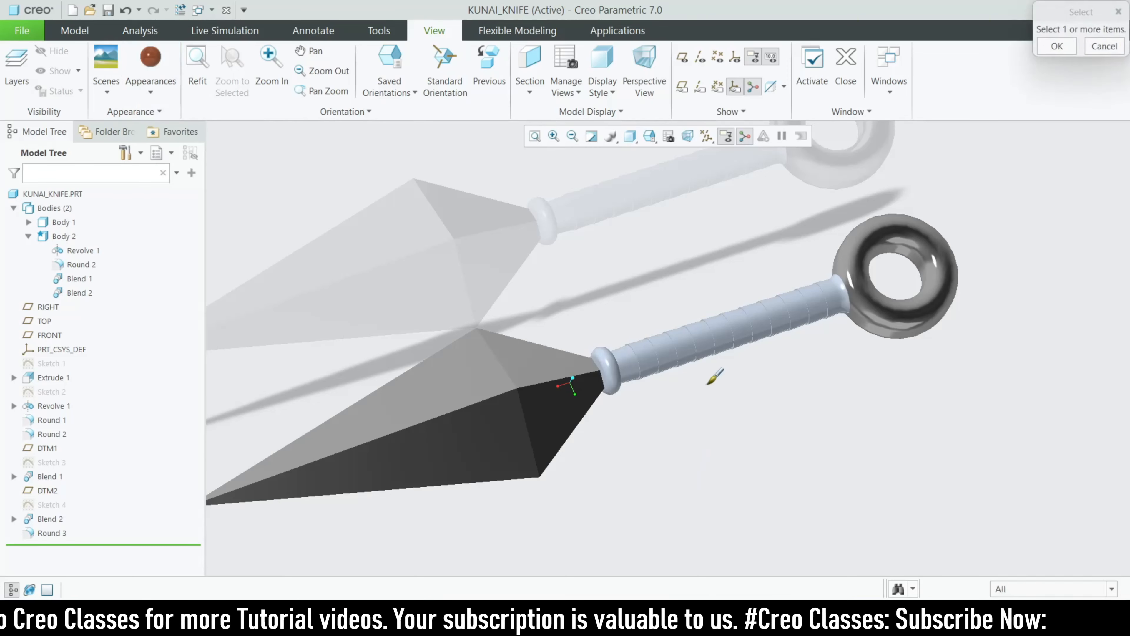
scroll(681, 348, "up", 2)
left_click(1044, 590)
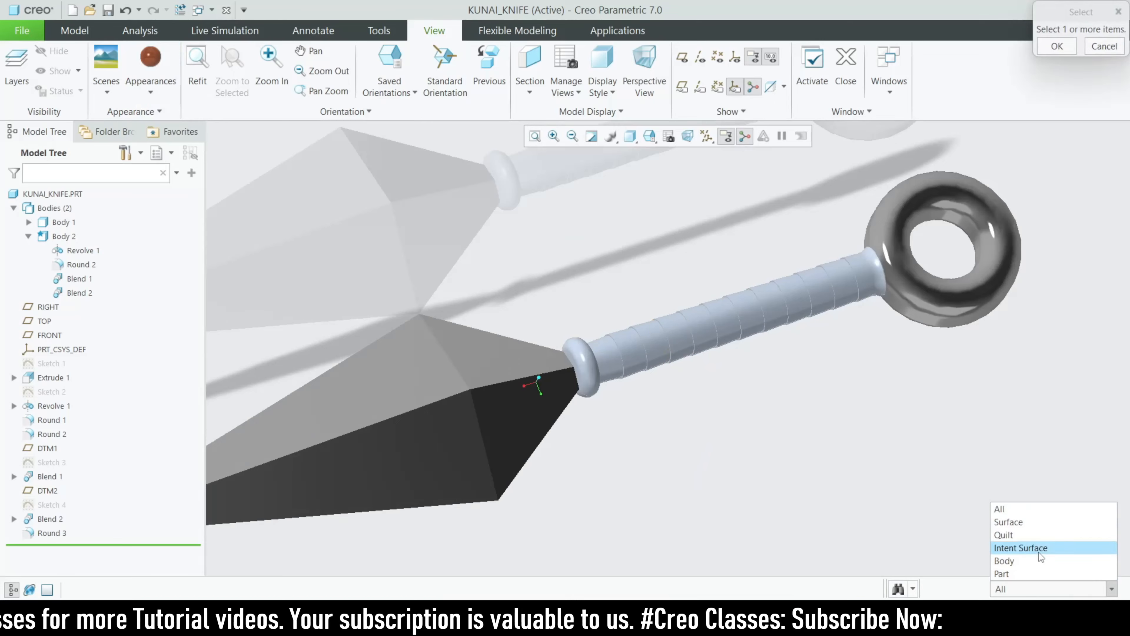
left_click(1039, 551)
scroll(719, 320, "up", 1)
left_click(721, 376)
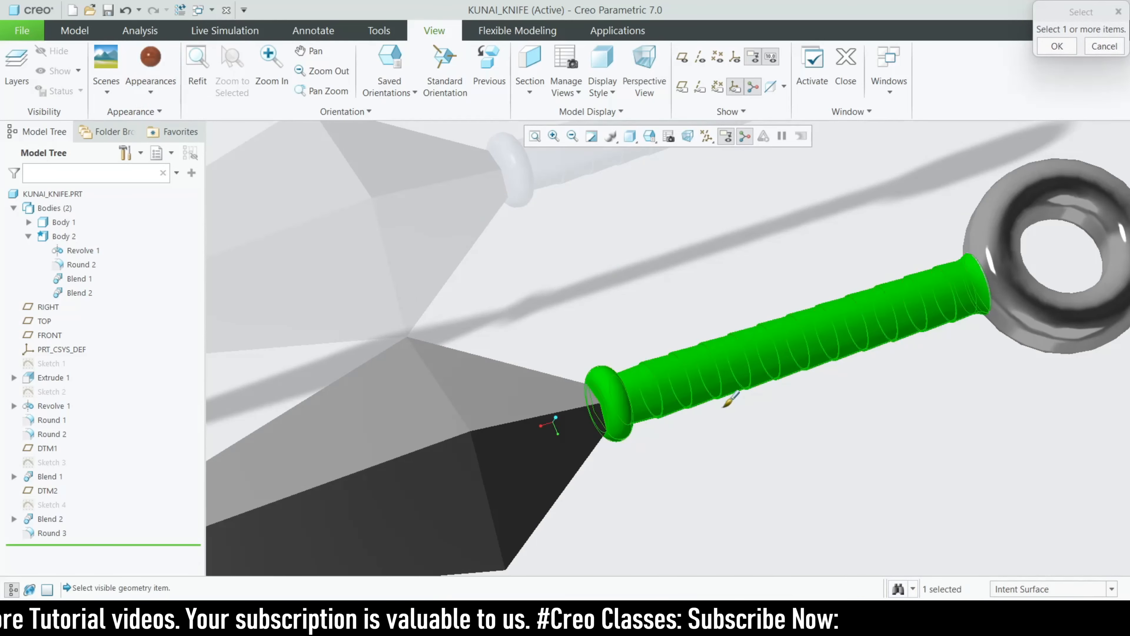
middle_click_drag(722, 406, 703, 296)
scroll(839, 183, "up", 1)
scroll(972, 91, "up", 1)
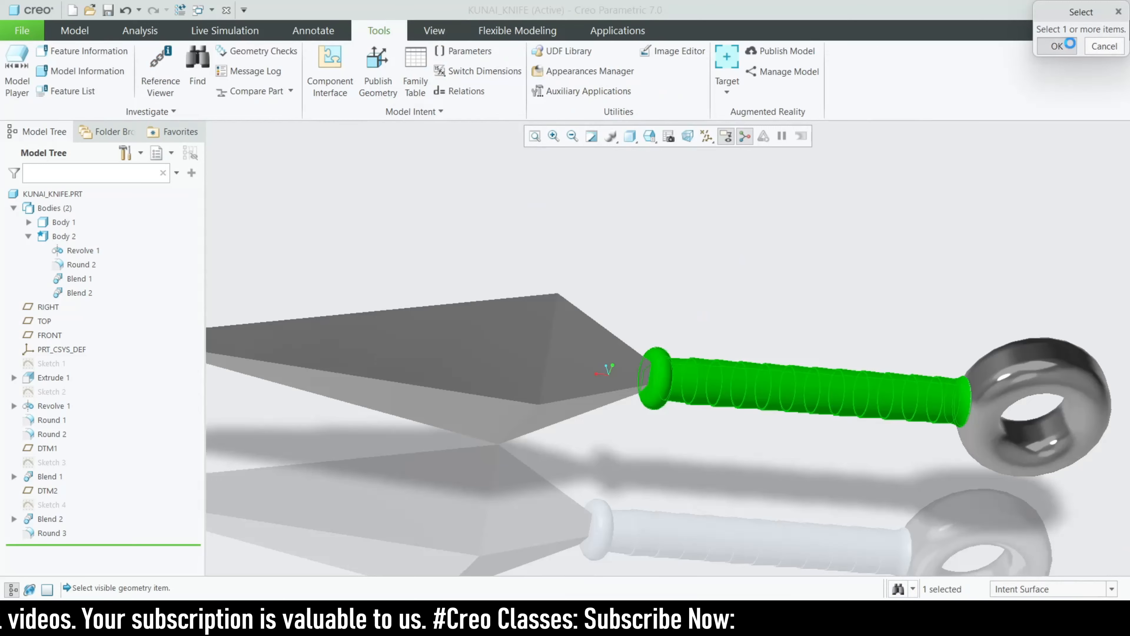
left_click(1057, 46)
middle_click_drag(592, 392, 659, 496)
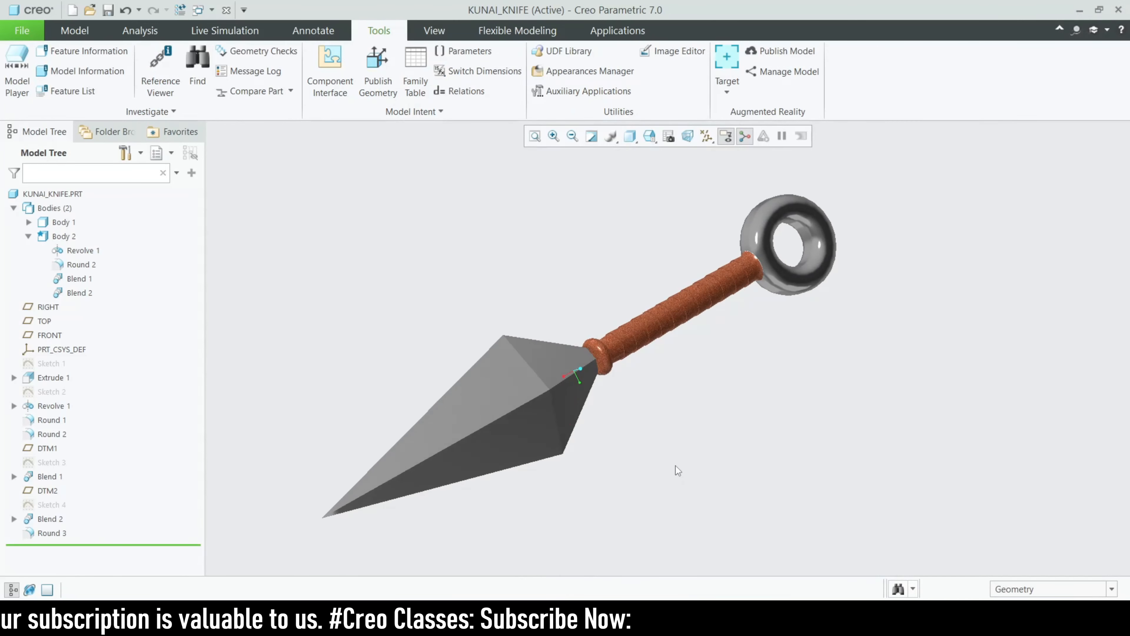
Step: Apply the same reddish-brown appearance to the narrow face where the handle meets the ring
scroll(775, 268, "up", 4)
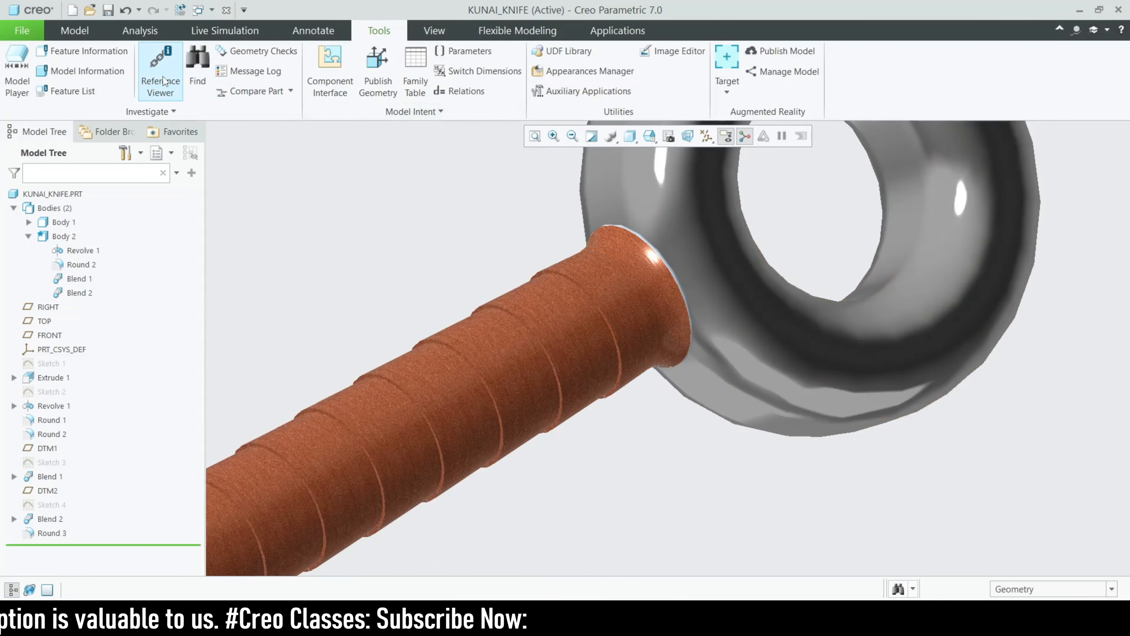
left_click(441, 31)
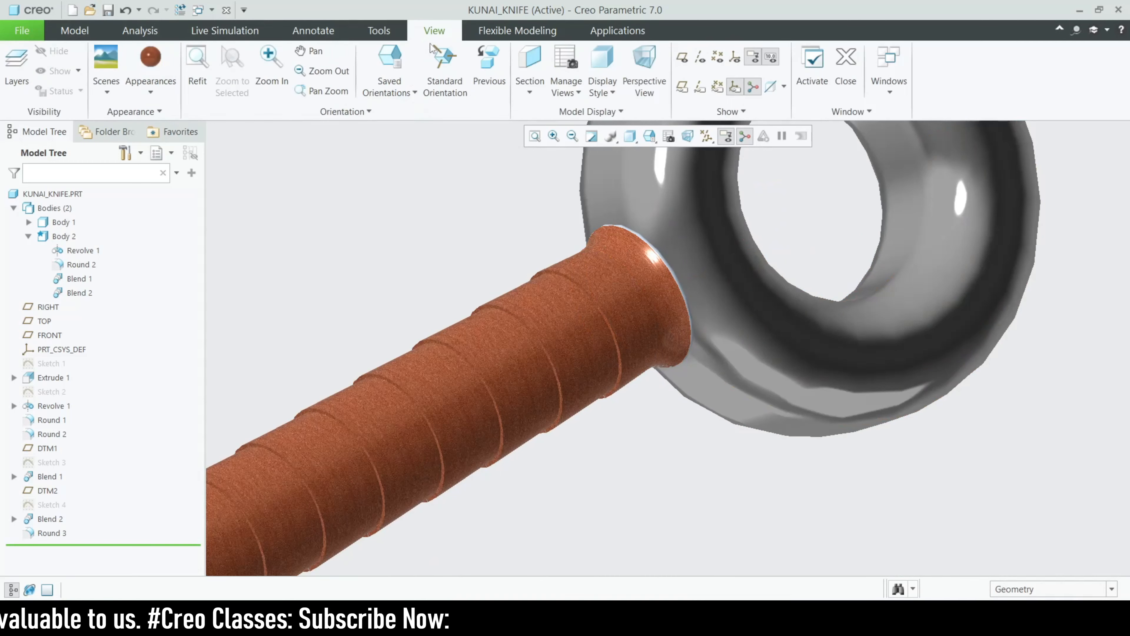
left_click(164, 55)
scroll(636, 177, "up", 2)
left_click(663, 287)
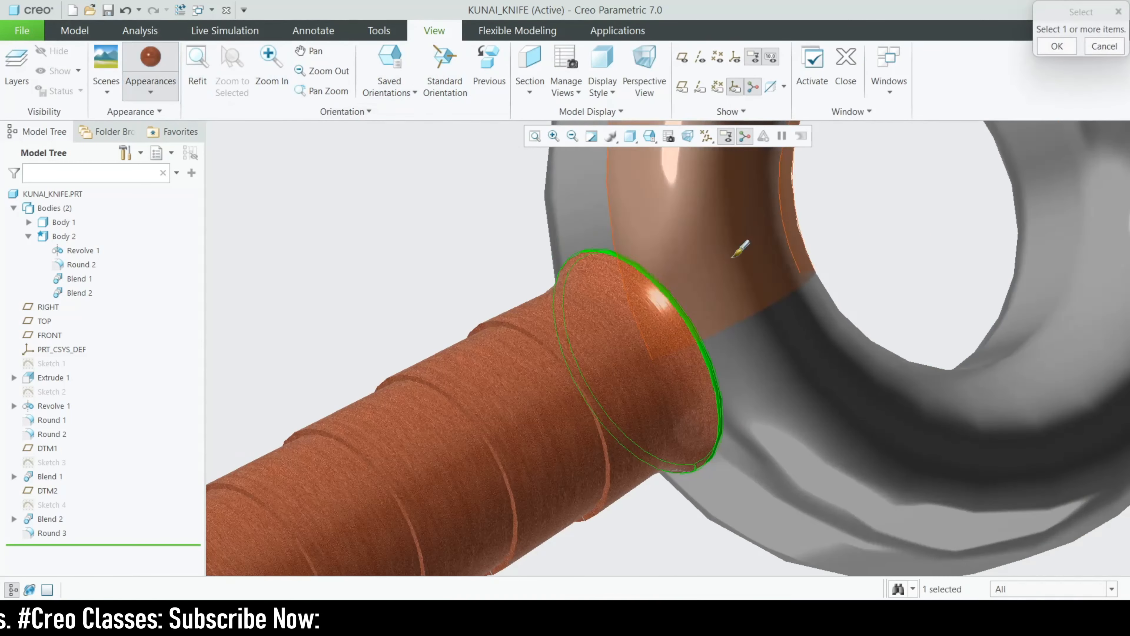
left_click(1055, 49)
scroll(712, 245, "down", 5)
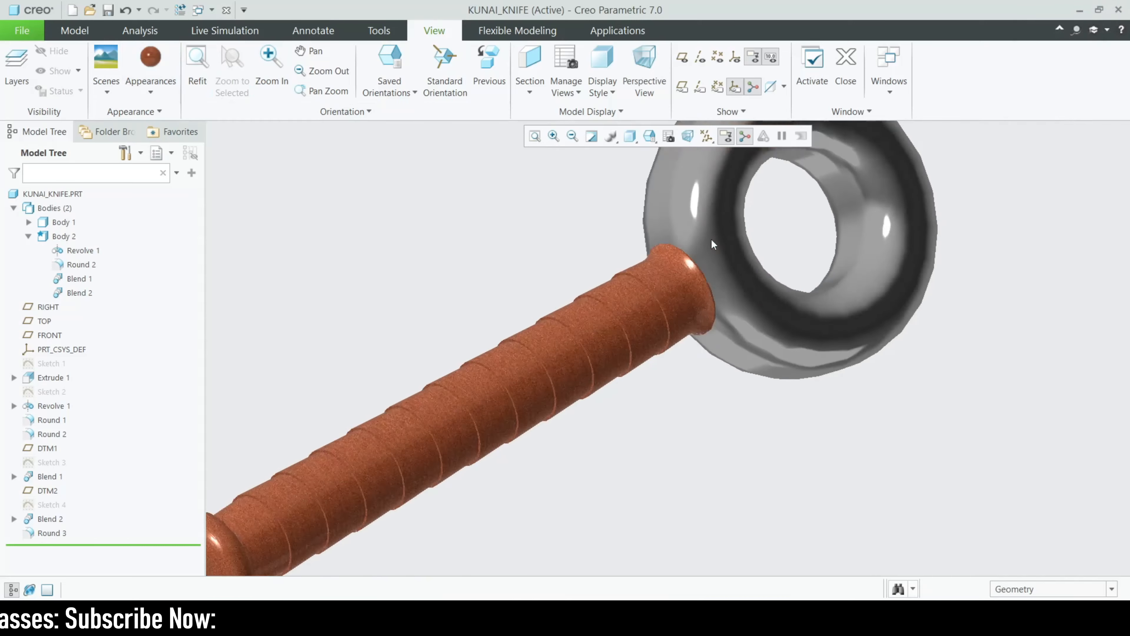
Step: Apply the fourth wood appearance from the Wood-Teak.dmt library to the handle and its collar
middle_click_drag(712, 443, 564, 431)
left_click(151, 89)
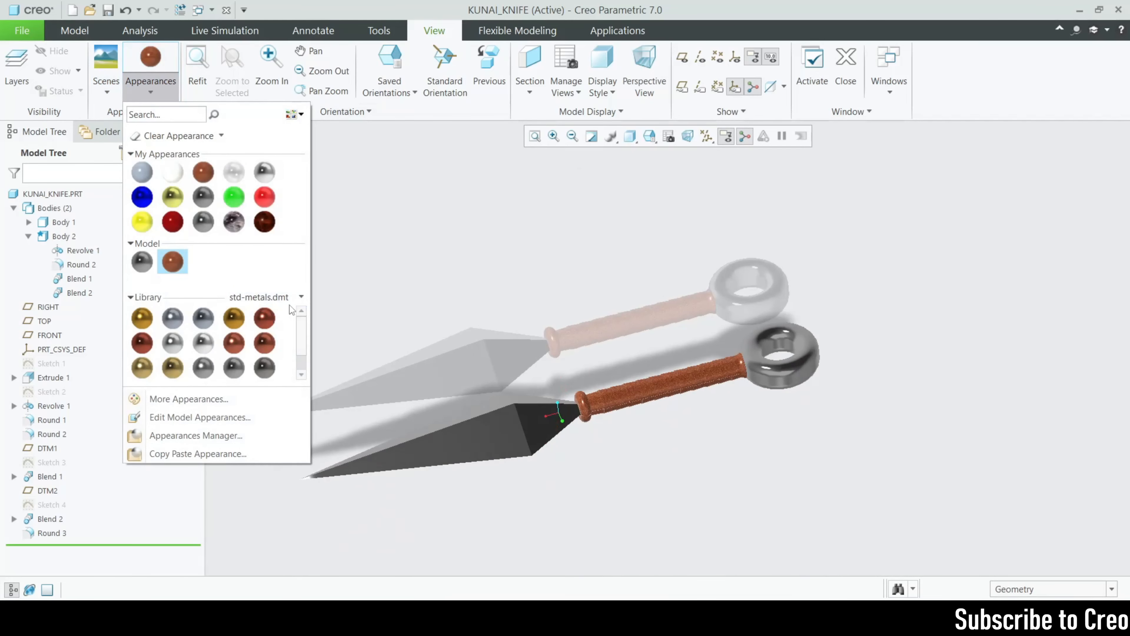
left_click(277, 299)
left_click(235, 462)
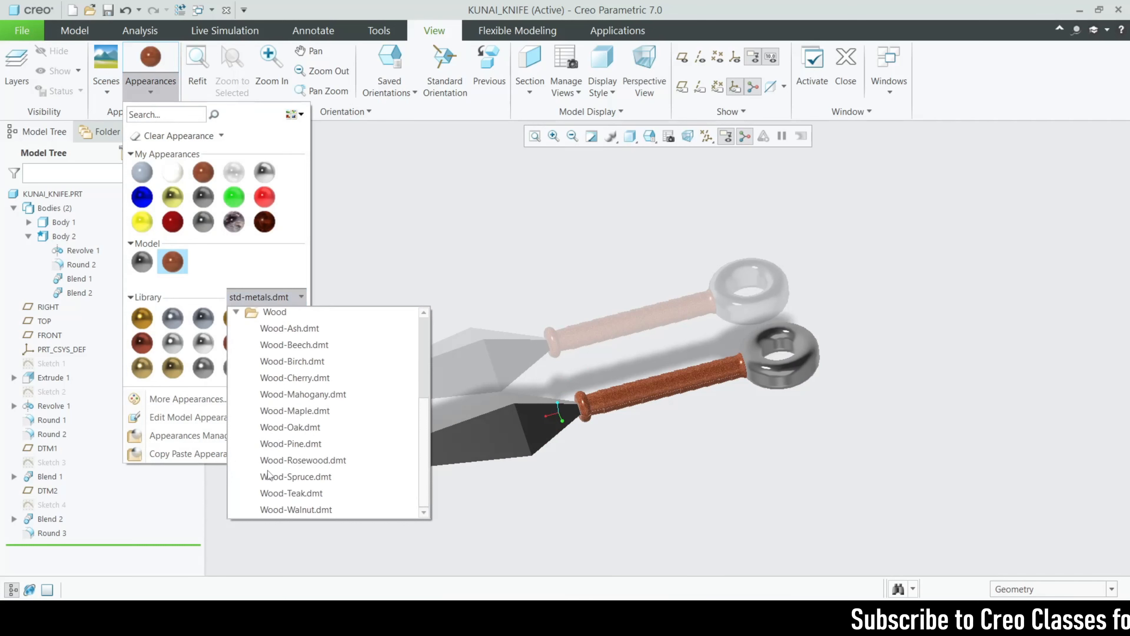
left_click(282, 493)
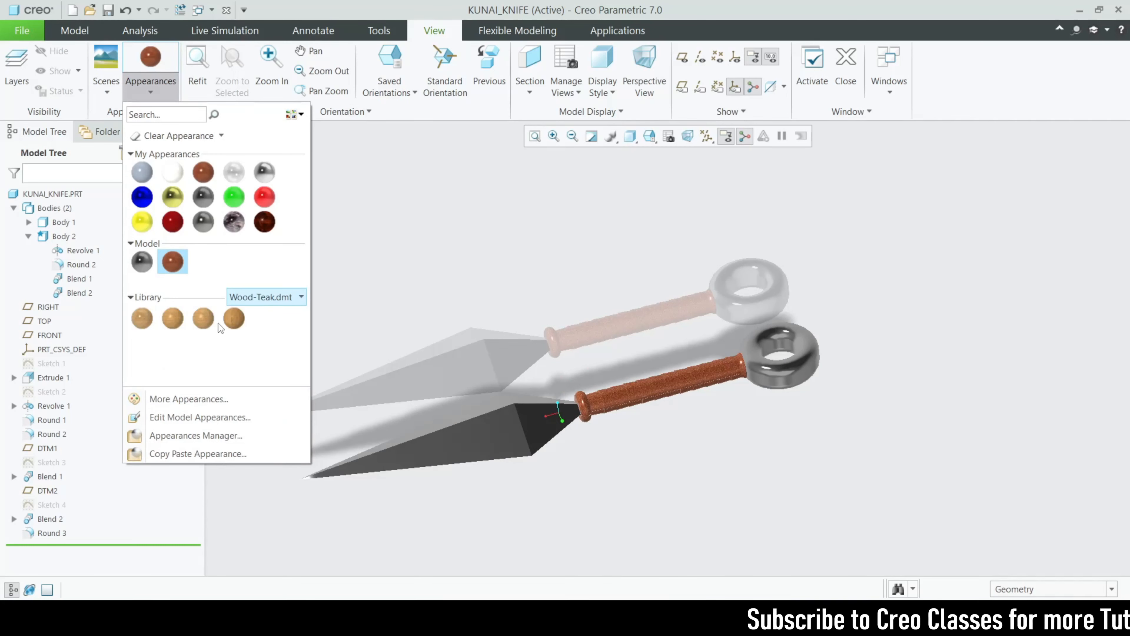
left_click(232, 320)
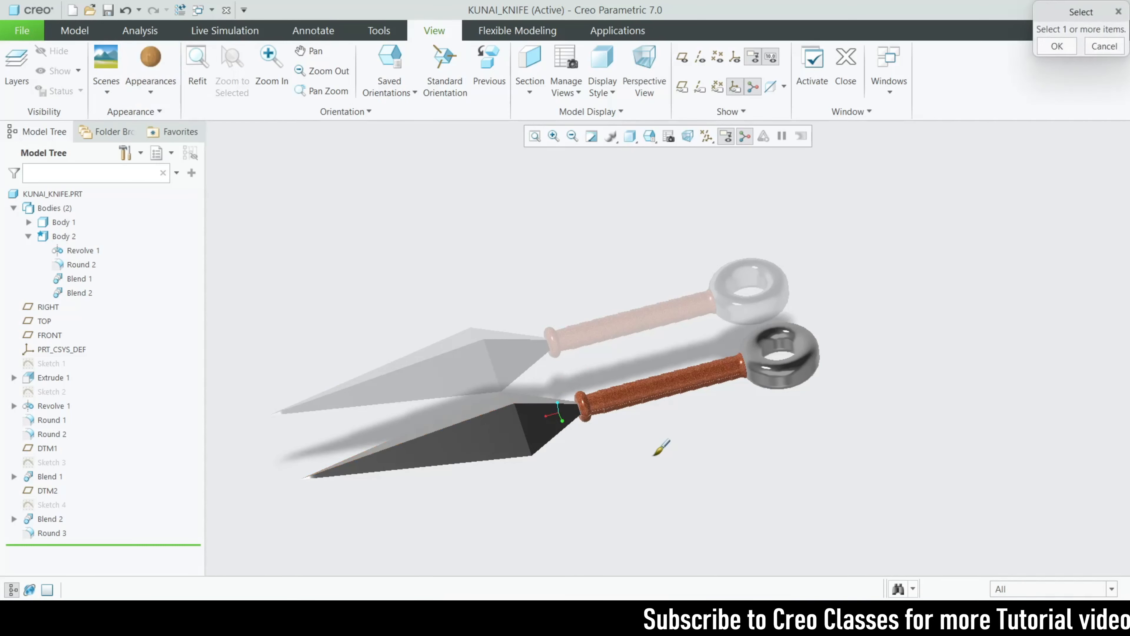
scroll(661, 449, "down", 5)
scroll(627, 303, "down", 2)
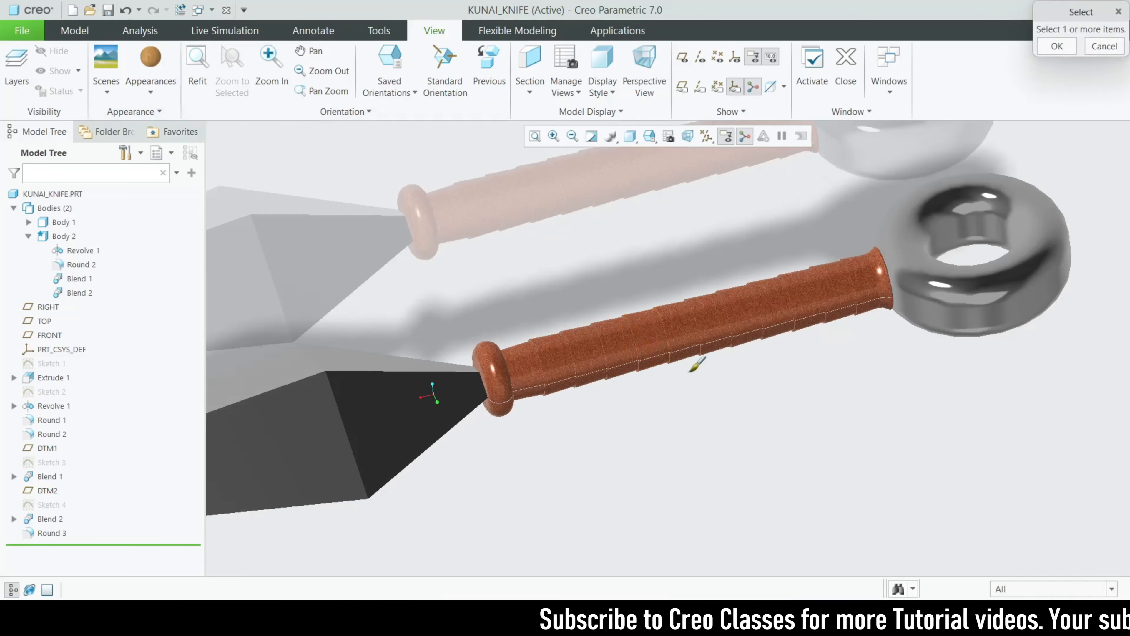
left_click(709, 325)
left_click(1058, 46)
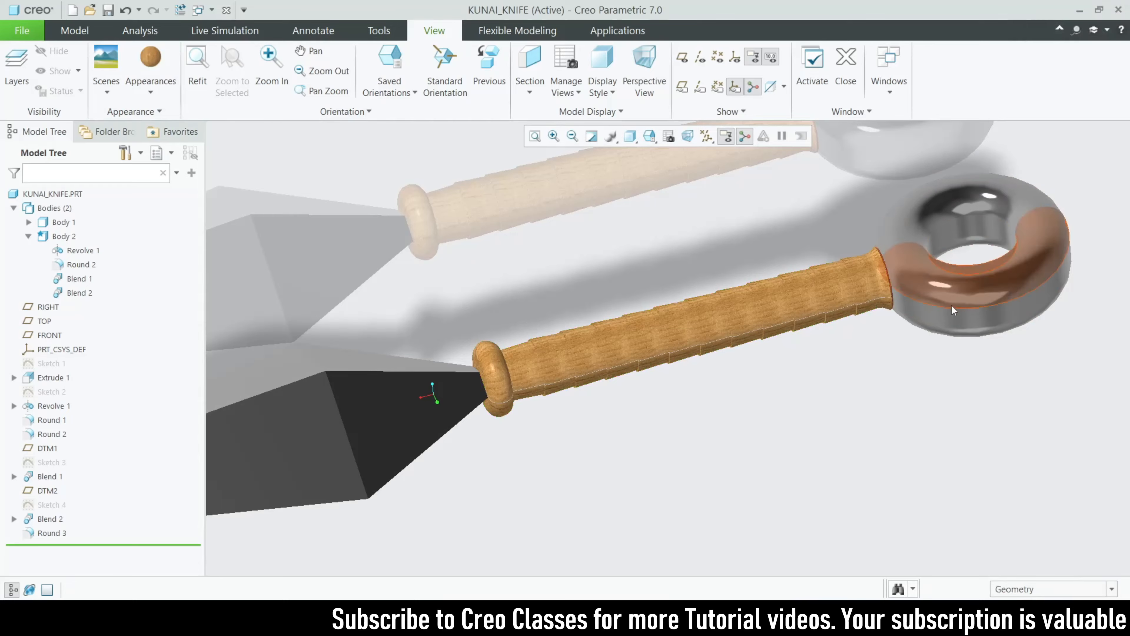
Step: Apply the same teak appearance to the narrow face where the handle meets the ring
middle_click_drag(951, 305, 705, 484)
scroll(722, 461, "up", 3)
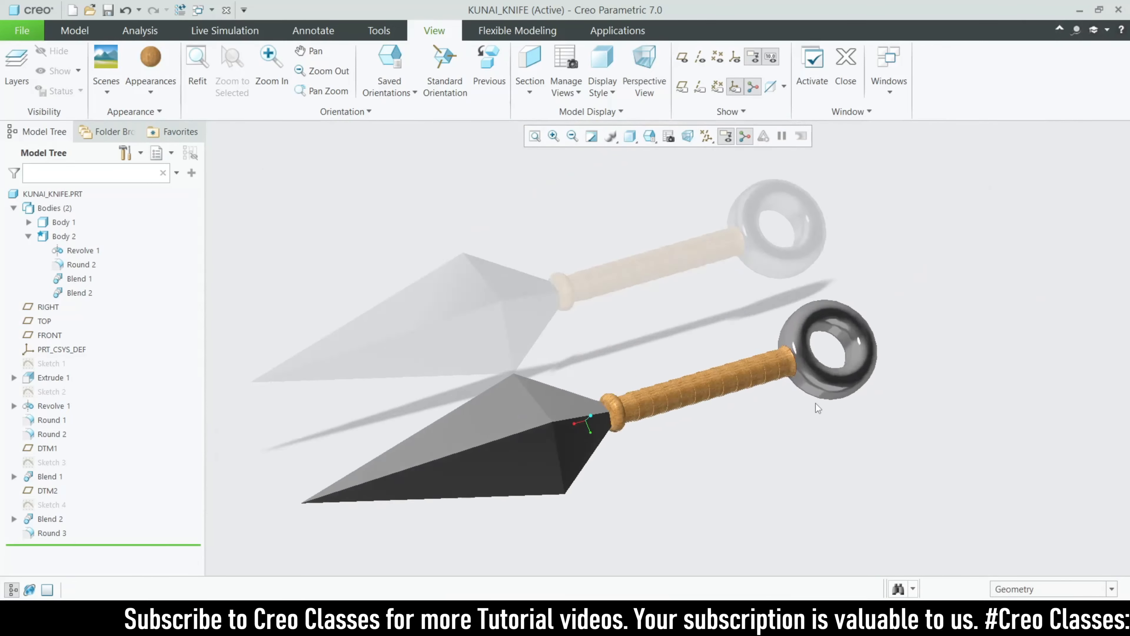
scroll(779, 312, "down", 5)
left_click(134, 63)
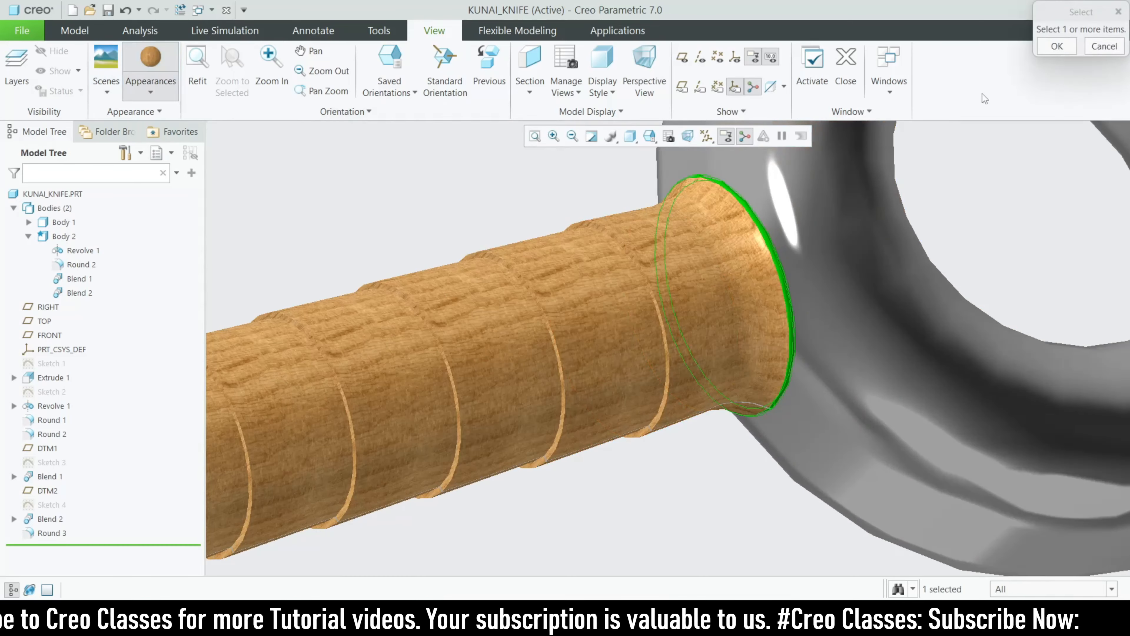
left_click(1051, 49)
Step: Compare the knife in standard orientation with the shaded view in Kunai knife 2d drawing.png, and examine the model from other angles
key("ctrl+d")
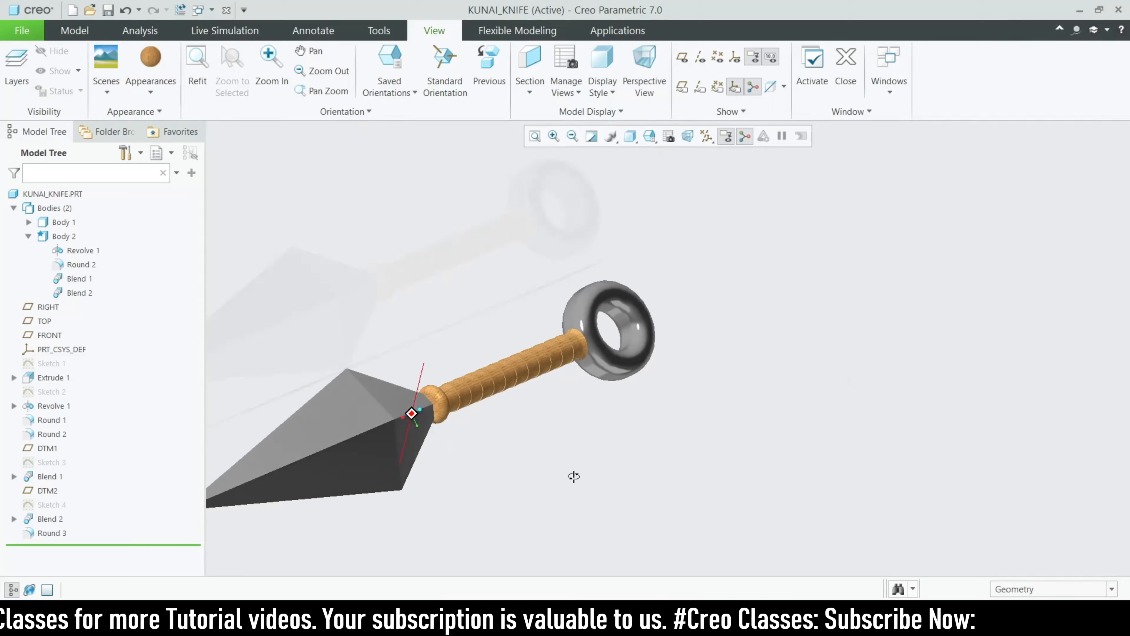
mouse_move(525, 475)
middle_mouse_down()
mouse_move(620, 427)
mouse_move(576, 406)
mouse_move(648, 417)
mouse_move(590, 374)
mouse_move(565, 301)
mouse_move(495, 404)
mouse_move(593, 445)
mouse_move(563, 477)
mouse_move(608, 419)
mouse_move(581, 425)
middle_mouse_up()
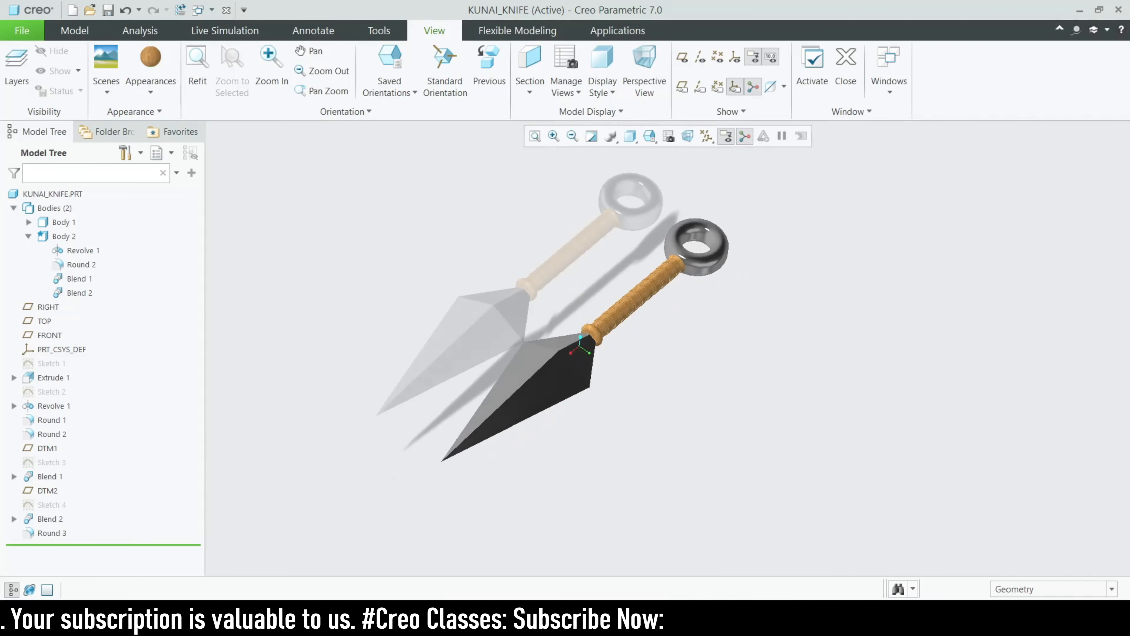
left_click(623, 621)
left_click_drag(481, 478, 483, 340)
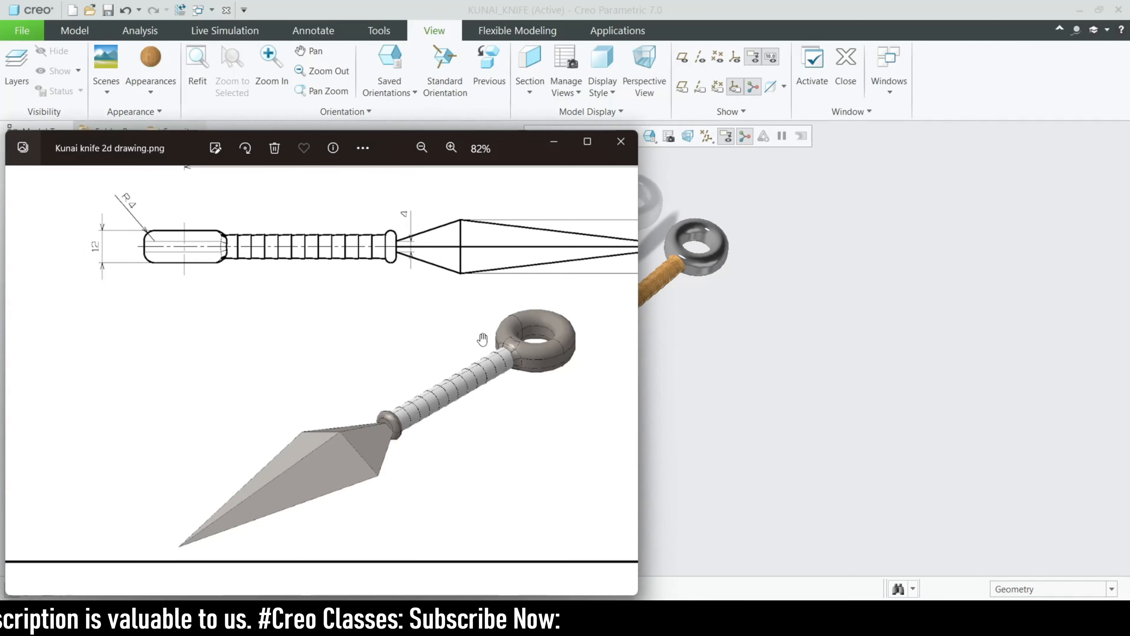
left_click(554, 143)
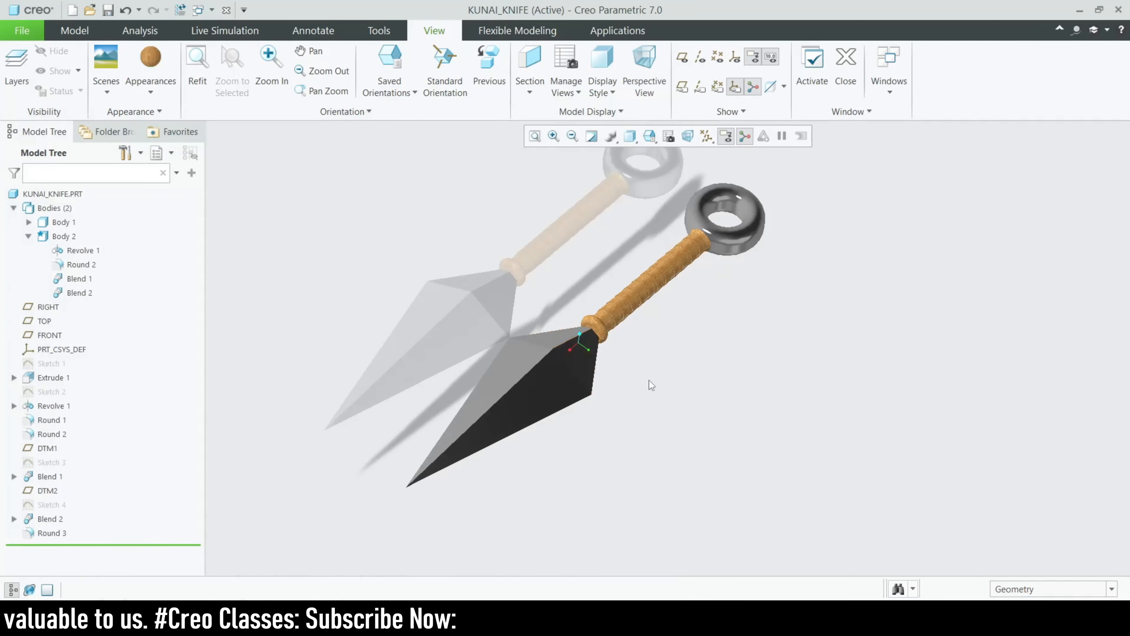
mouse_move(651, 384)
middle_mouse_down()
mouse_move(610, 267)
mouse_move(679, 440)
mouse_move(651, 418)
mouse_move(634, 378)
mouse_move(651, 416)
mouse_move(621, 384)
mouse_move(649, 425)
mouse_move(644, 345)
mouse_move(671, 392)
mouse_move(638, 268)
mouse_move(633, 291)
middle_mouse_up()
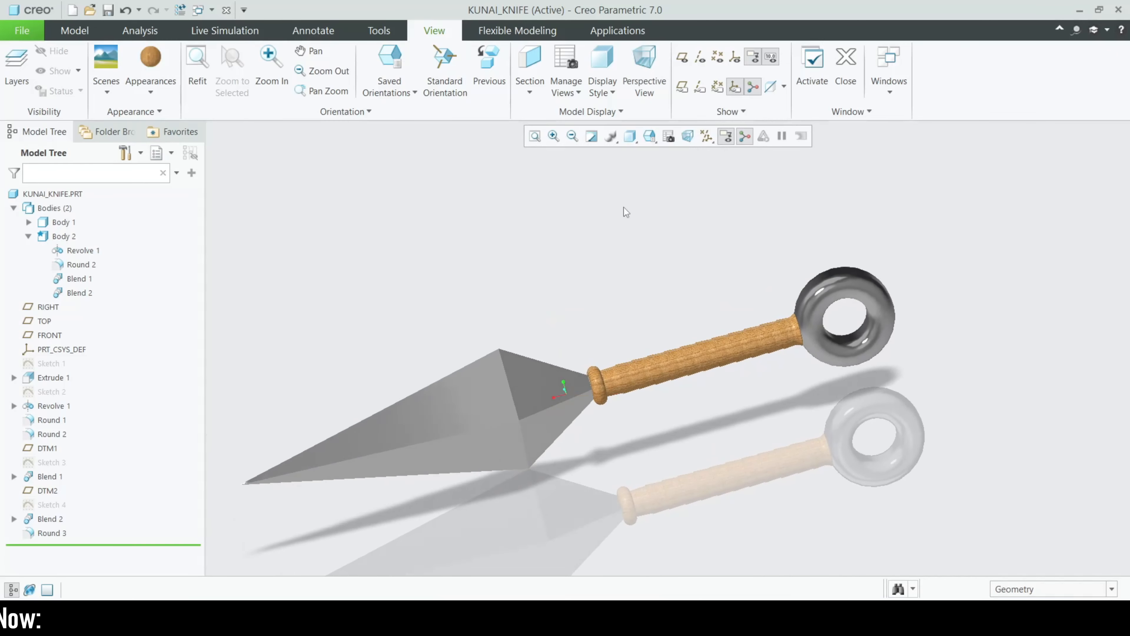
Step: Examine the knife in Shading With Edges, and return the display style to Shading With Reflections
left_click(634, 143)
left_click(649, 169)
mouse_move(633, 478)
middle_mouse_down()
mouse_move(671, 589)
mouse_move(623, 489)
mouse_move(586, 313)
mouse_move(606, 451)
mouse_move(652, 187)
middle_mouse_up()
left_click(646, 137)
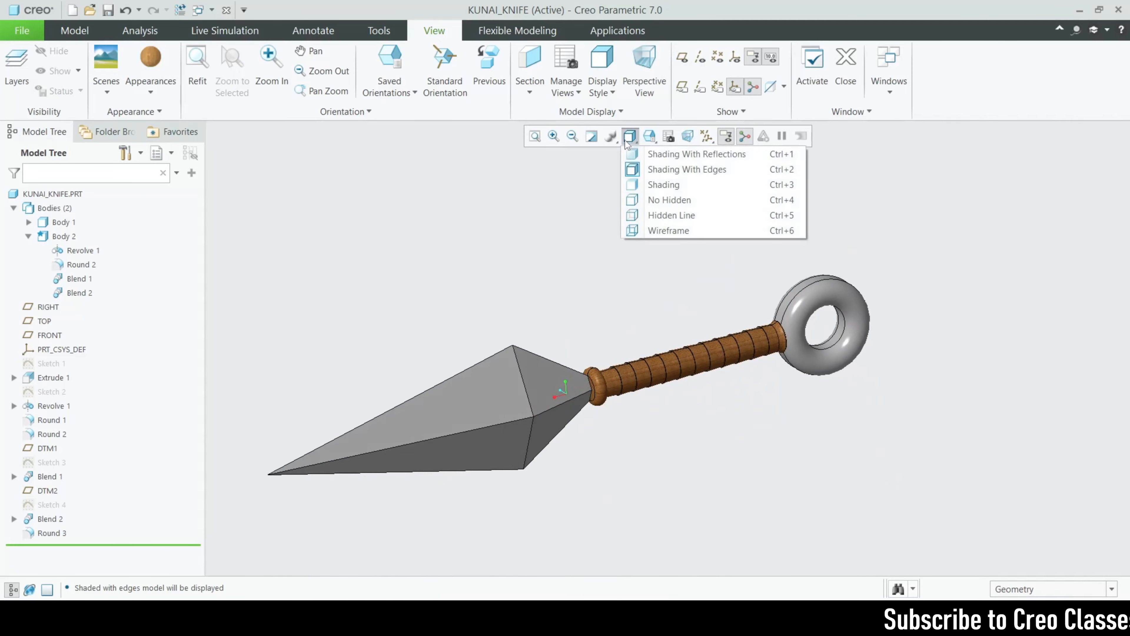
left_click(677, 153)
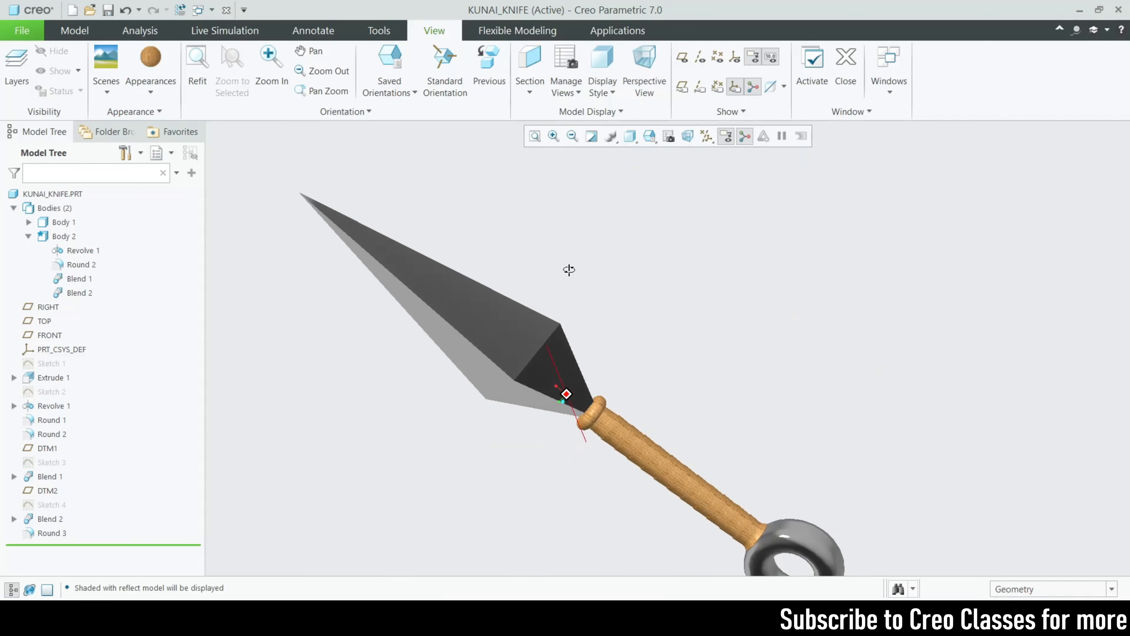